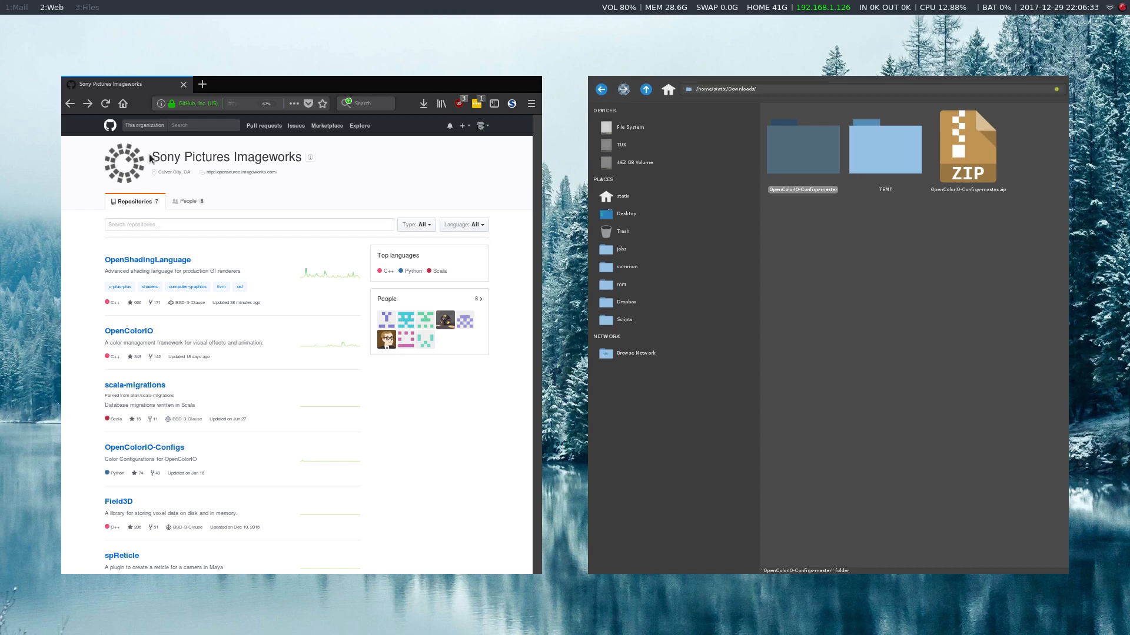
- Open the OpenColorIO repository from the Sony Pictures Imageworks page and show its clone and download options
{"action": "left_click_drag", "start_coordinate": [156, 157], "coordinate": [333, 170]}
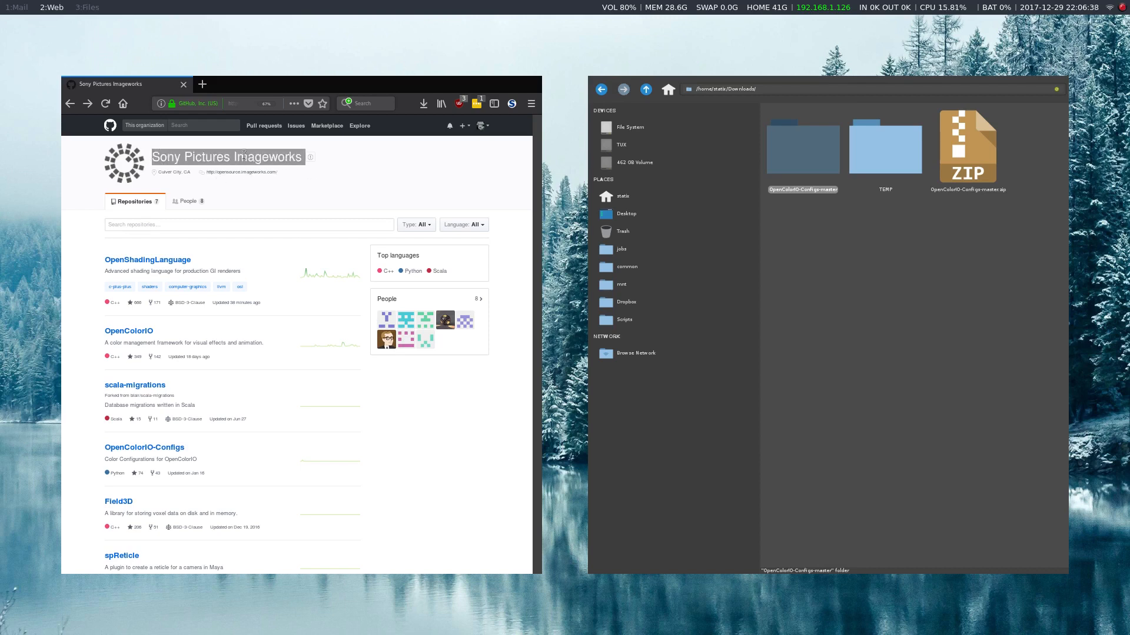
{"action": "left_click", "coordinate": [128, 331]}
{"action": "left_click", "coordinate": [461, 233]}
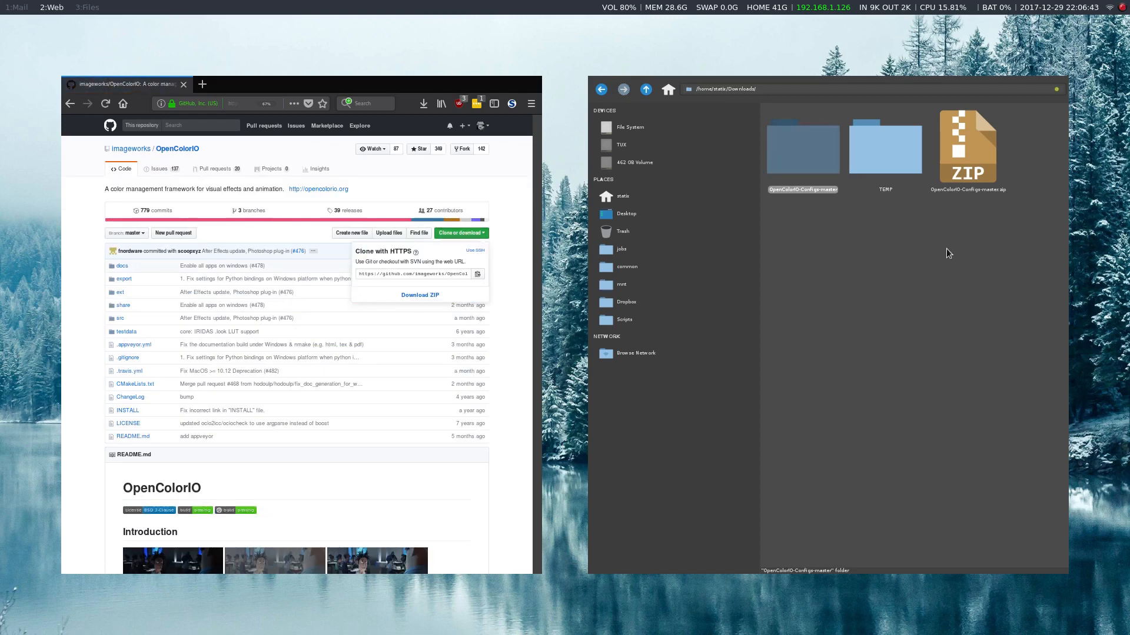
- Browse from Downloads into OpenColorIO-Configs-master, open the aces_1.0.3 folder and select config.ocio
{"action": "left_click", "coordinate": [972, 157]}
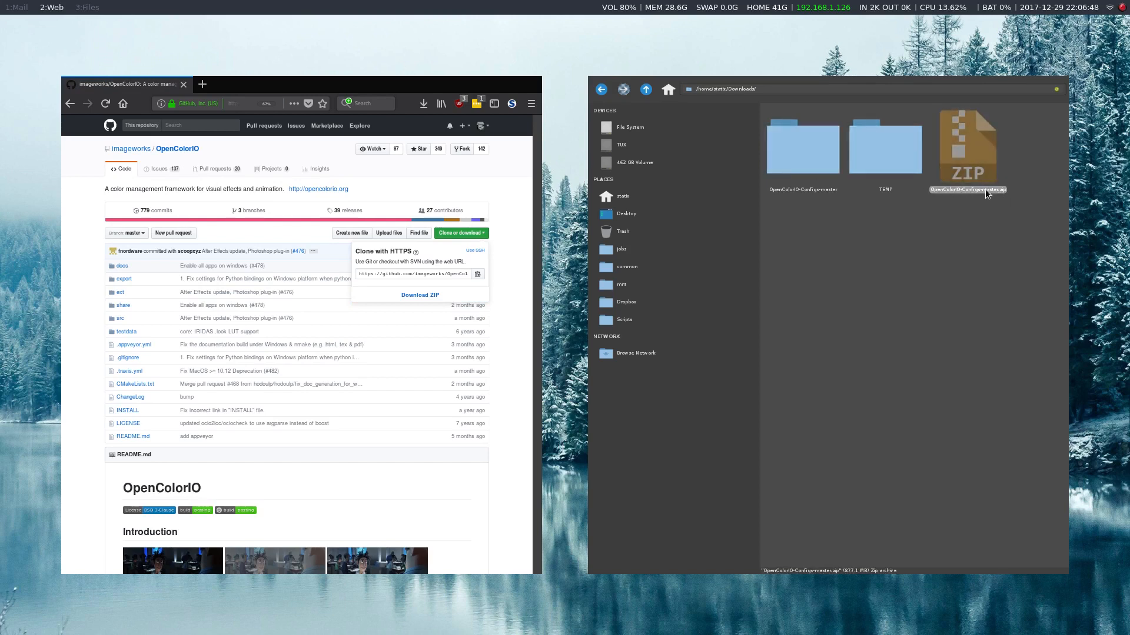
{"action": "left_click", "coordinate": [805, 160]}
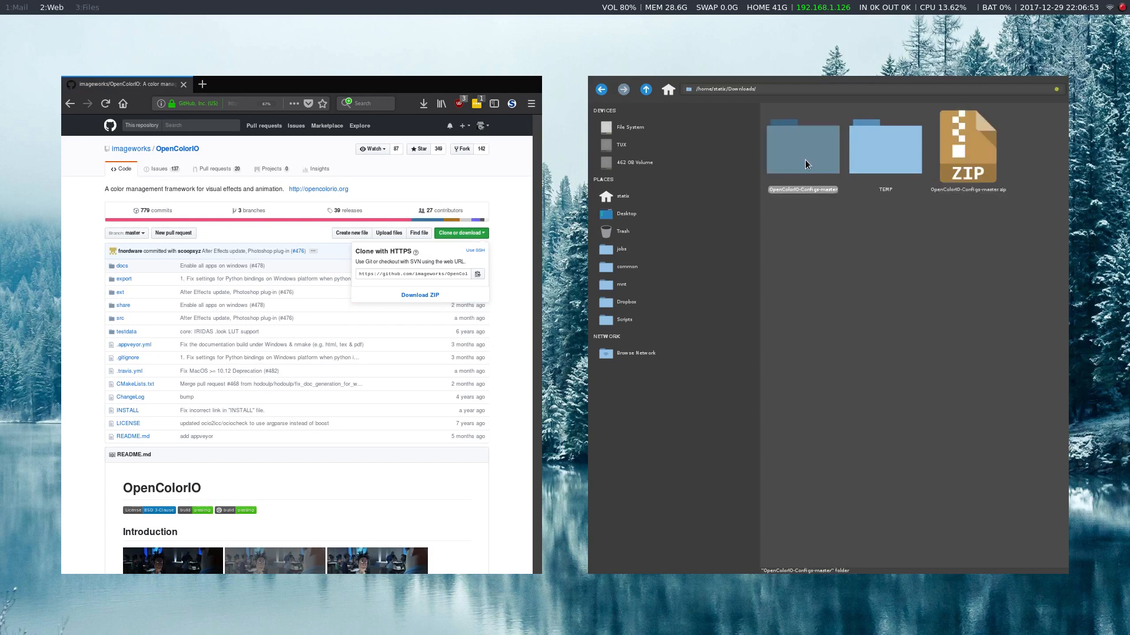
{"action": "double_click", "coordinate": [803, 156]}
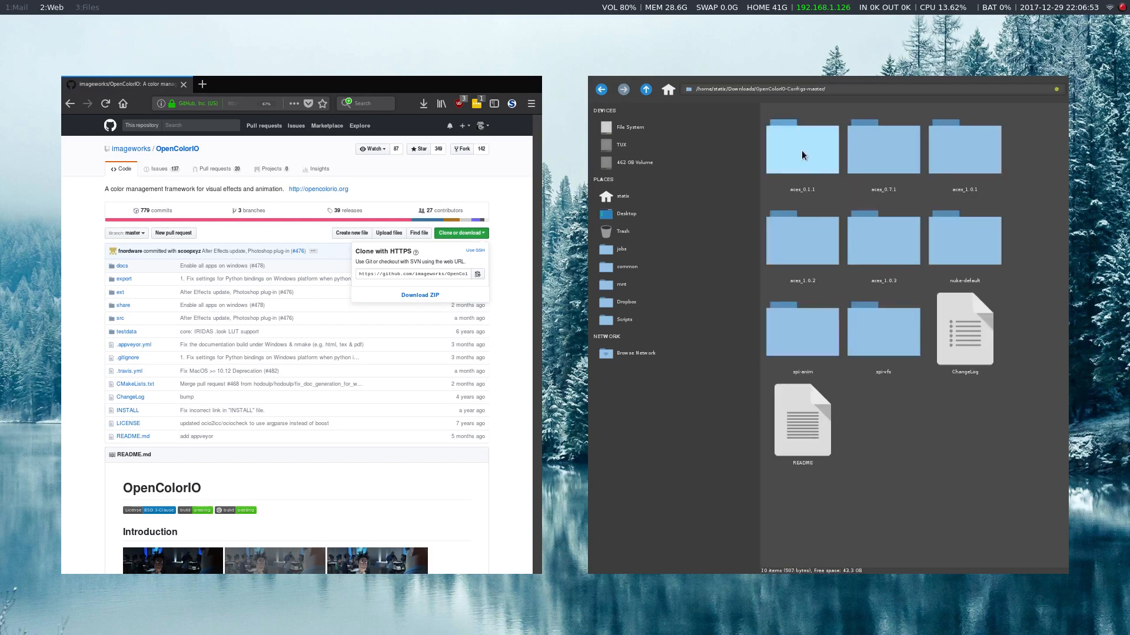
{"action": "left_click", "coordinate": [878, 284]}
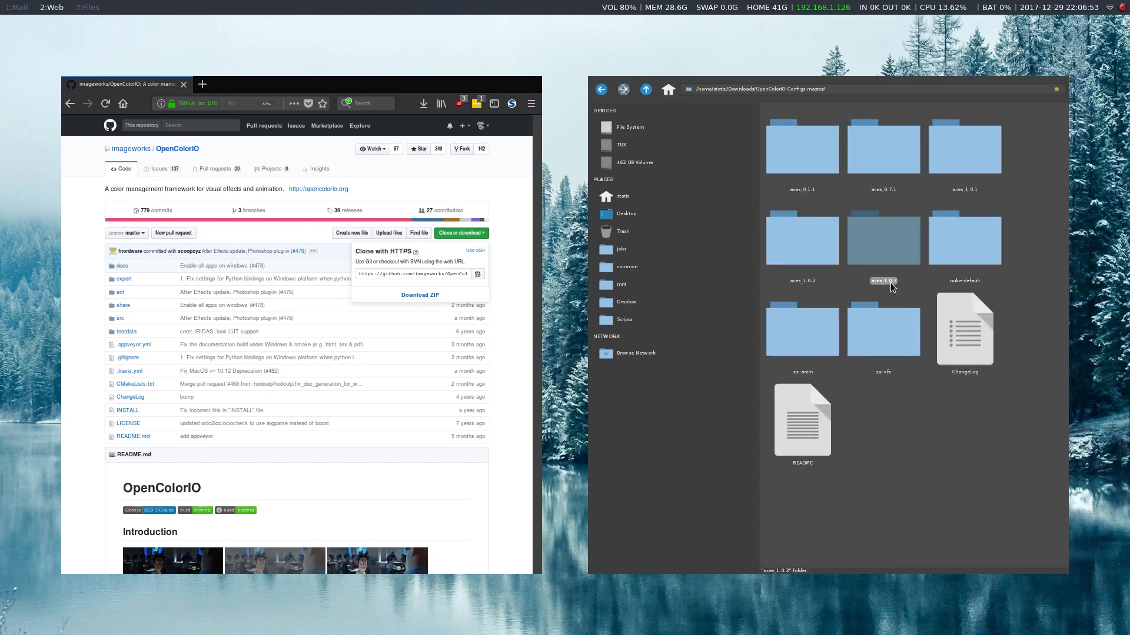
{"action": "double_click", "coordinate": [884, 244]}
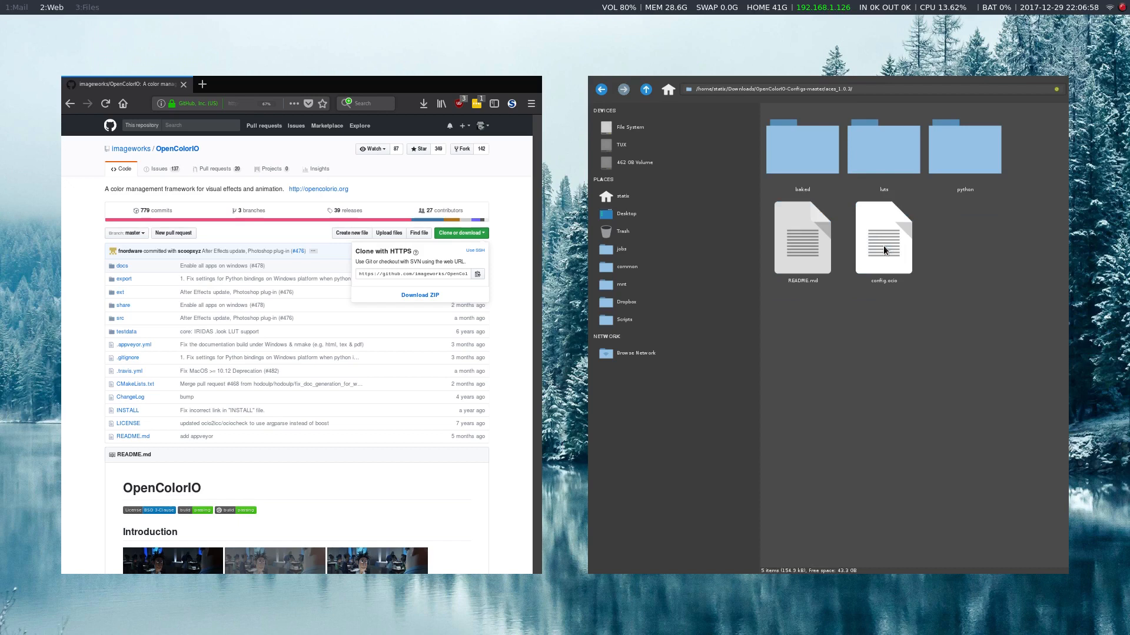
{"action": "left_click", "coordinate": [880, 281]}
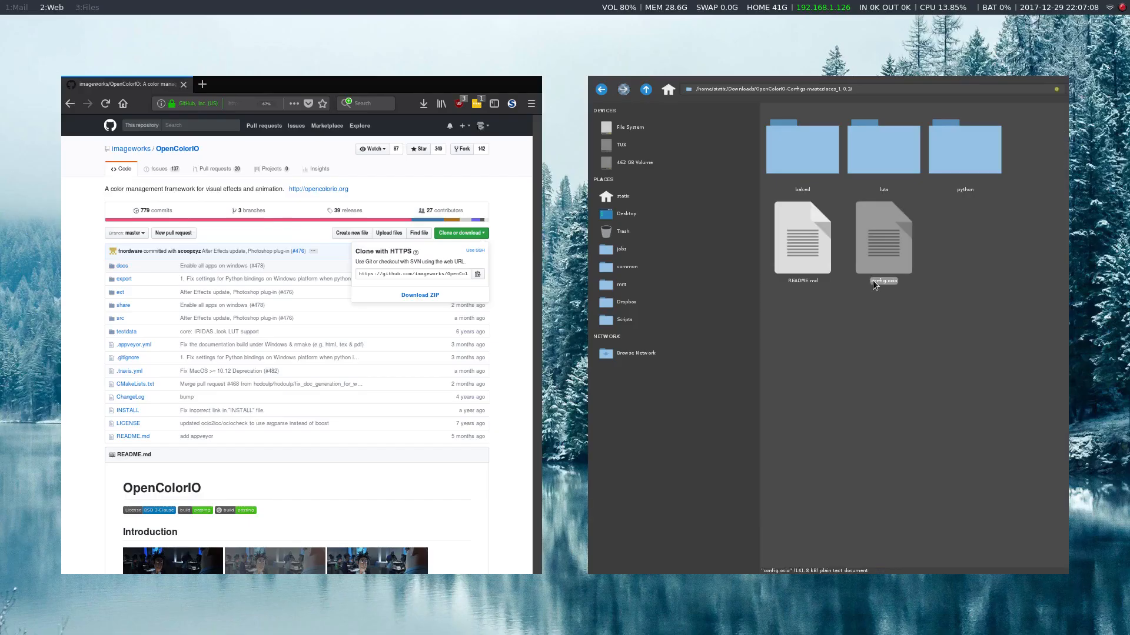
- Open a terminal and rerun the earlier command that launches Fusion
{"action": "key", "text": "super+Return"}
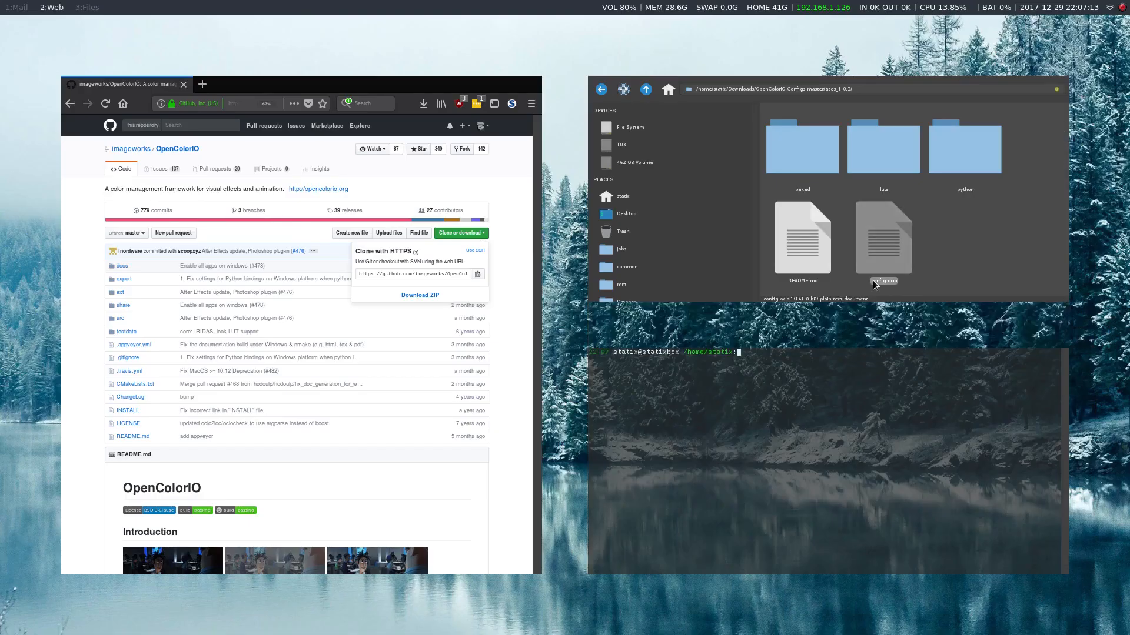
{"action": "key", "text": "Up"}
{"action": "key", "text": "Up"}
{"action": "key", "text": "Up"}
{"action": "key", "text": "Return"}
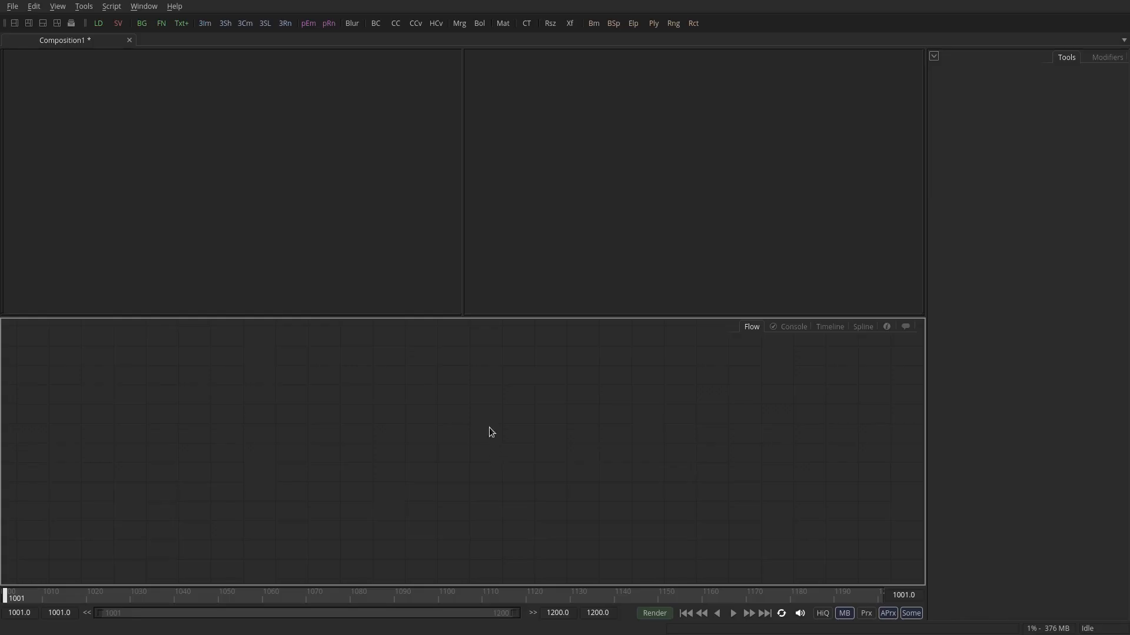
- Add an OCIO Colorspace node to the empty flow
{"action": "right_click", "coordinate": [489, 429]}
{"action": "mouse_move", "coordinate": [556, 185]}
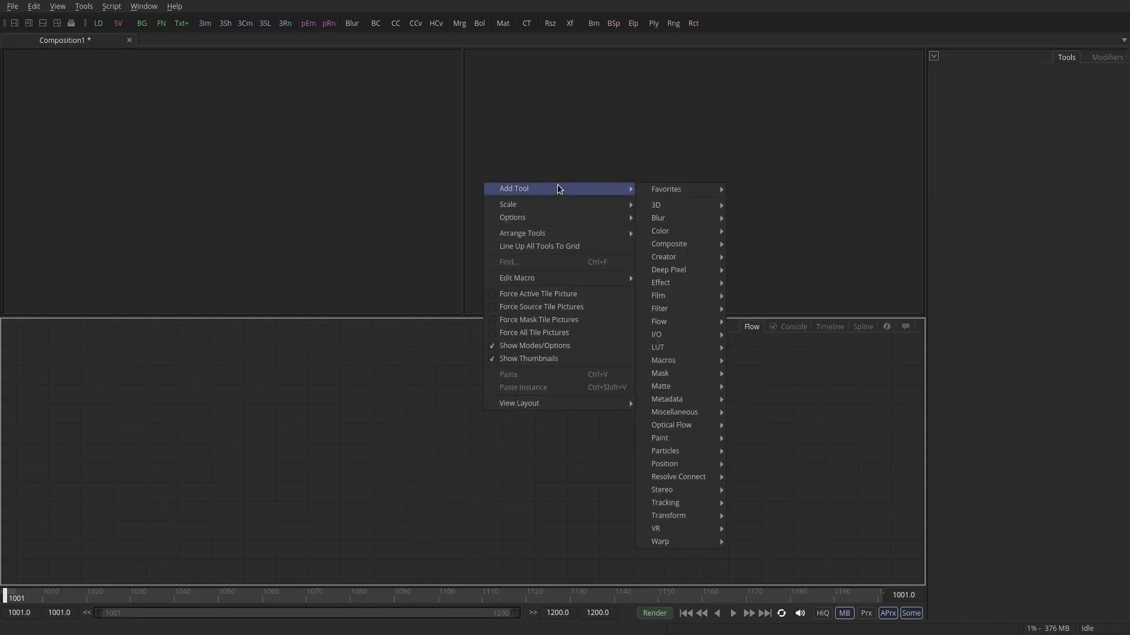
{"action": "mouse_move", "coordinate": [672, 231]}
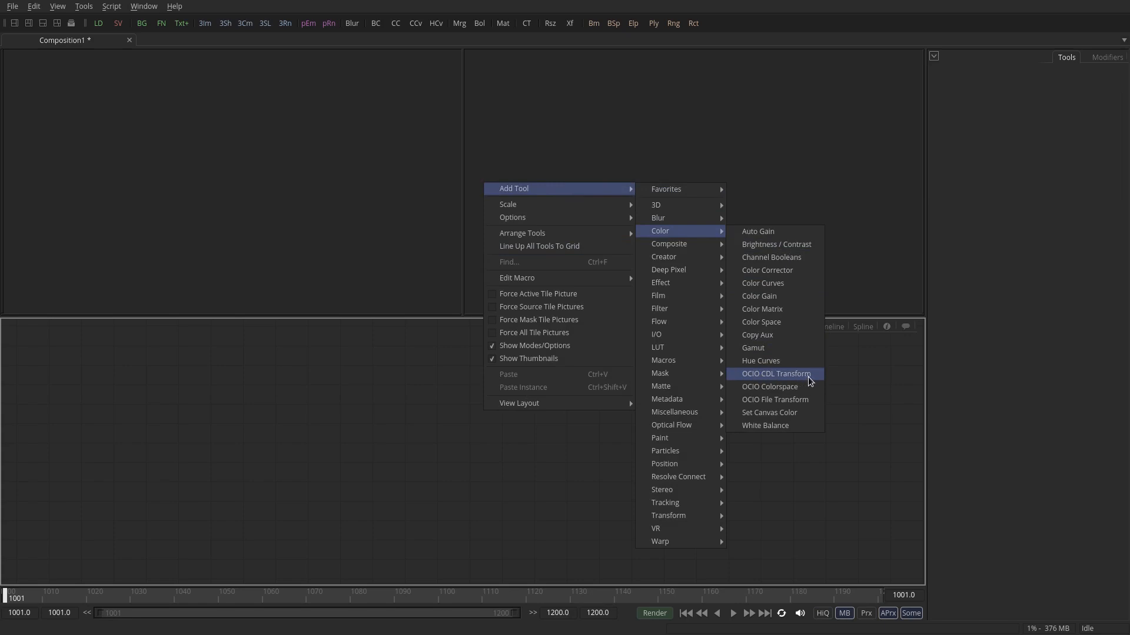
{"action": "left_click", "coordinate": [777, 391]}
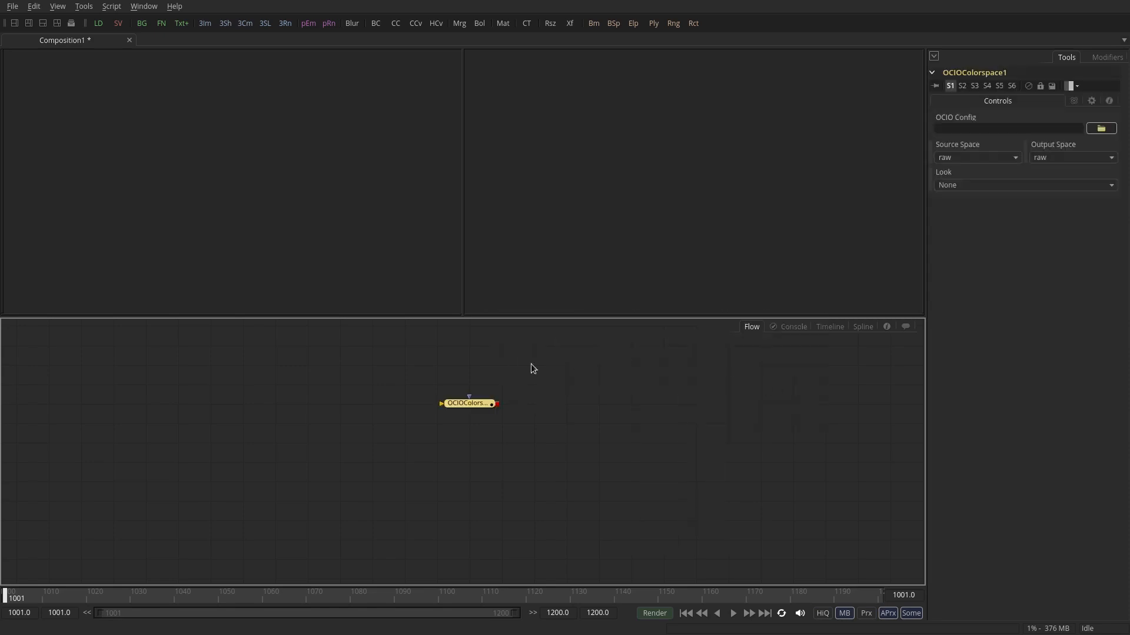
- Review the default source and output space choices of the OCIO Colorspace node without changing them
{"action": "left_click", "coordinate": [957, 154]}
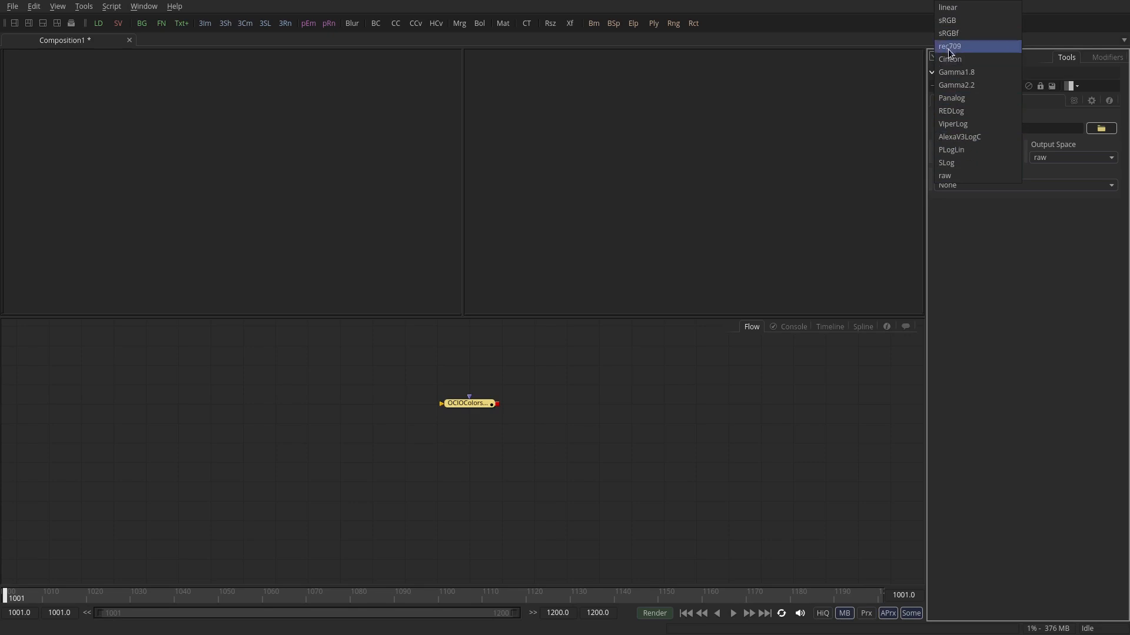
{"action": "left_click", "coordinate": [1019, 297]}
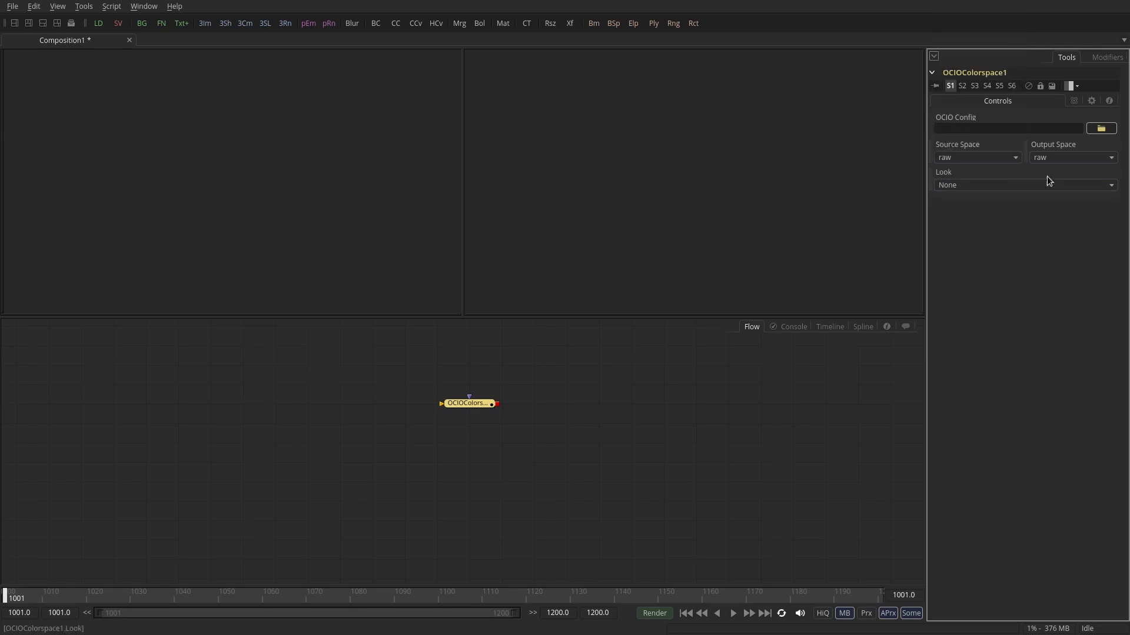
{"action": "left_click", "coordinate": [1053, 158]}
{"action": "left_click", "coordinate": [1048, 175]}
- Load config.ocio from the aces_1.0.3 folder as the OCIO config of the OCIO Colorspace node
{"action": "left_click", "coordinate": [1101, 129]}
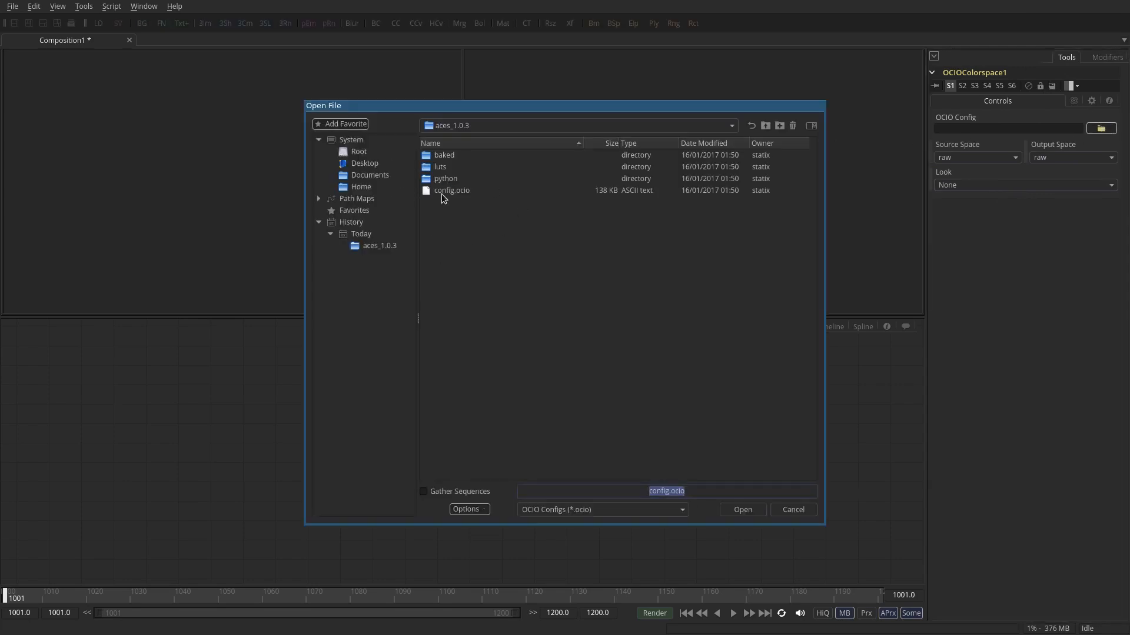
{"action": "left_click", "coordinate": [438, 130]}
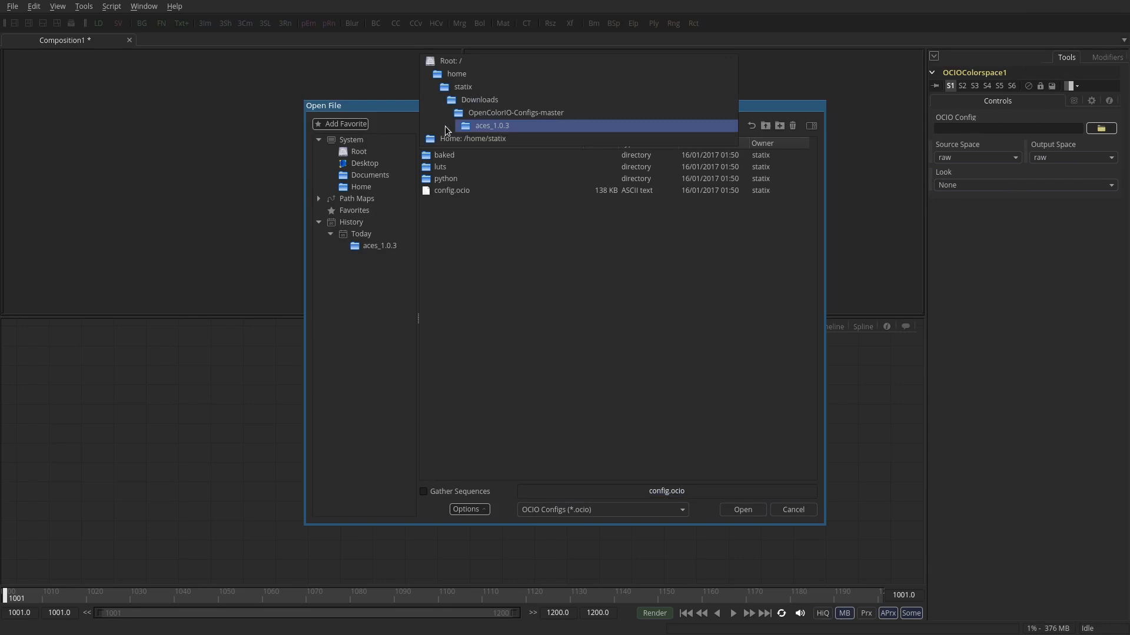
{"action": "left_click", "coordinate": [495, 127]}
{"action": "left_click", "coordinate": [451, 191]}
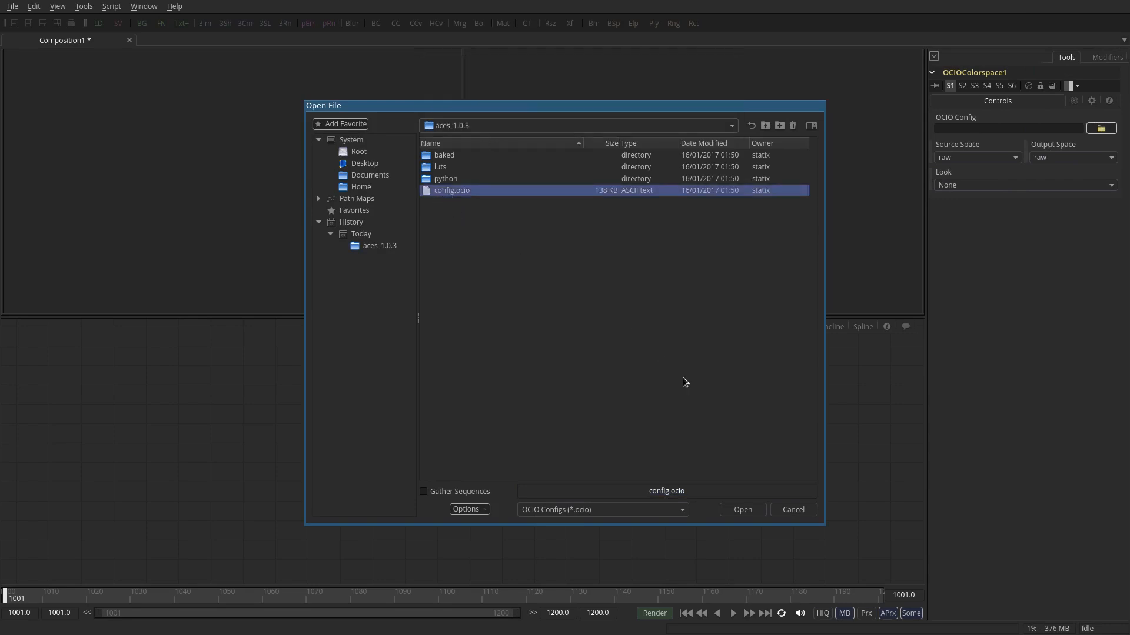
{"action": "left_click", "coordinate": [742, 511]}
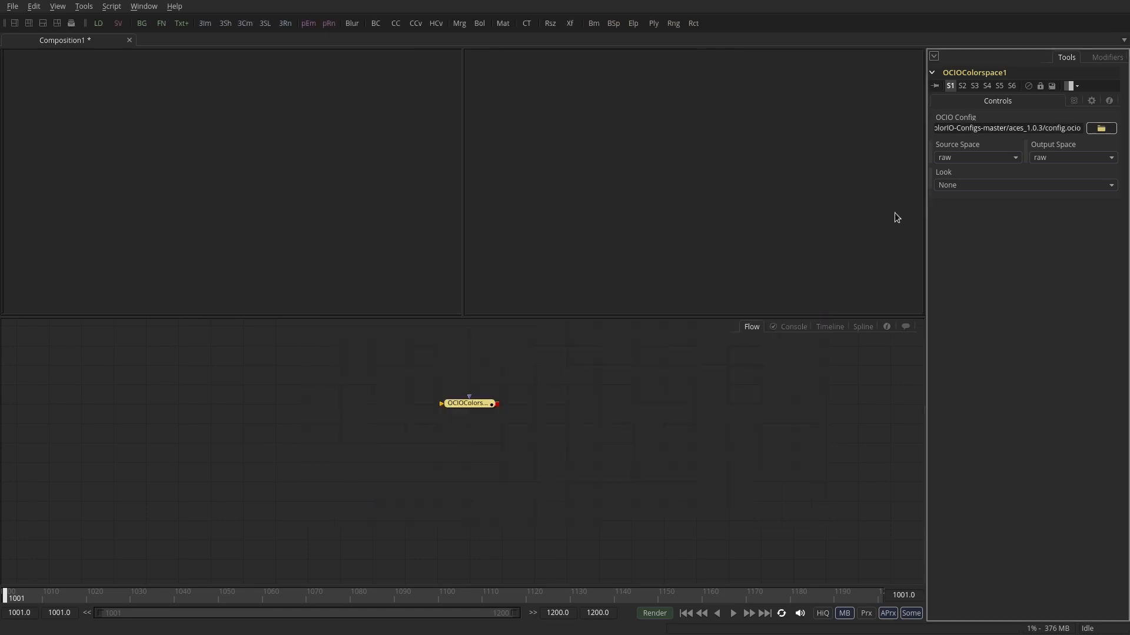
- Examine the source spaces, output spaces and looks that the loaded ACES config offers in the OCIO Colorspace node
{"action": "left_click", "coordinate": [955, 157]}
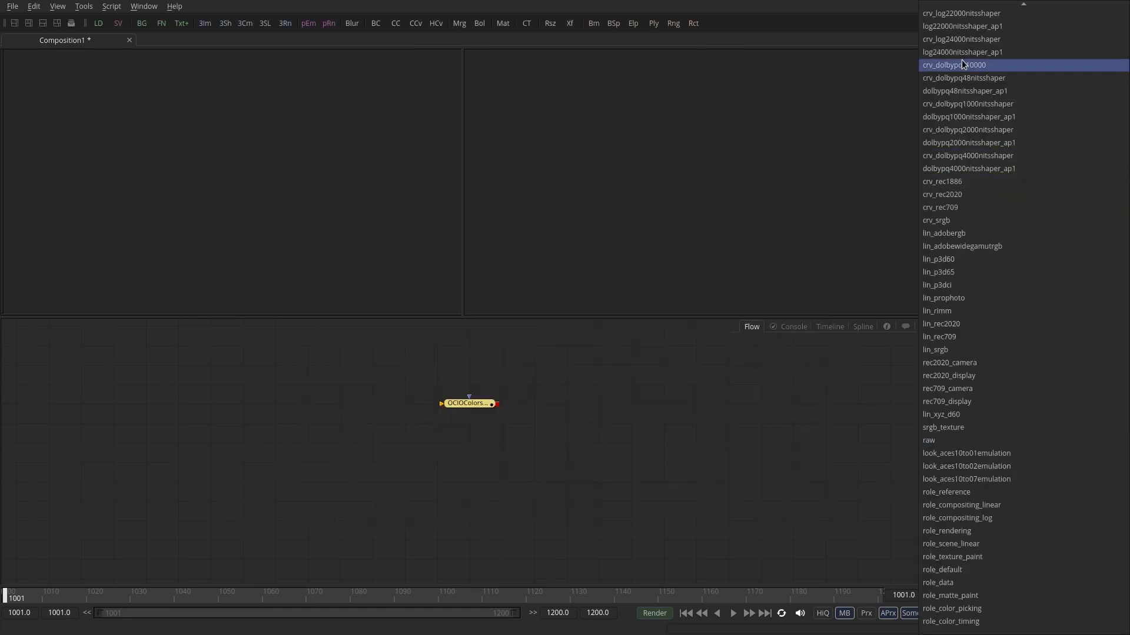
{"action": "scroll", "coordinate": [975, 256], "scroll_direction": "up", "scroll_amount": 20}
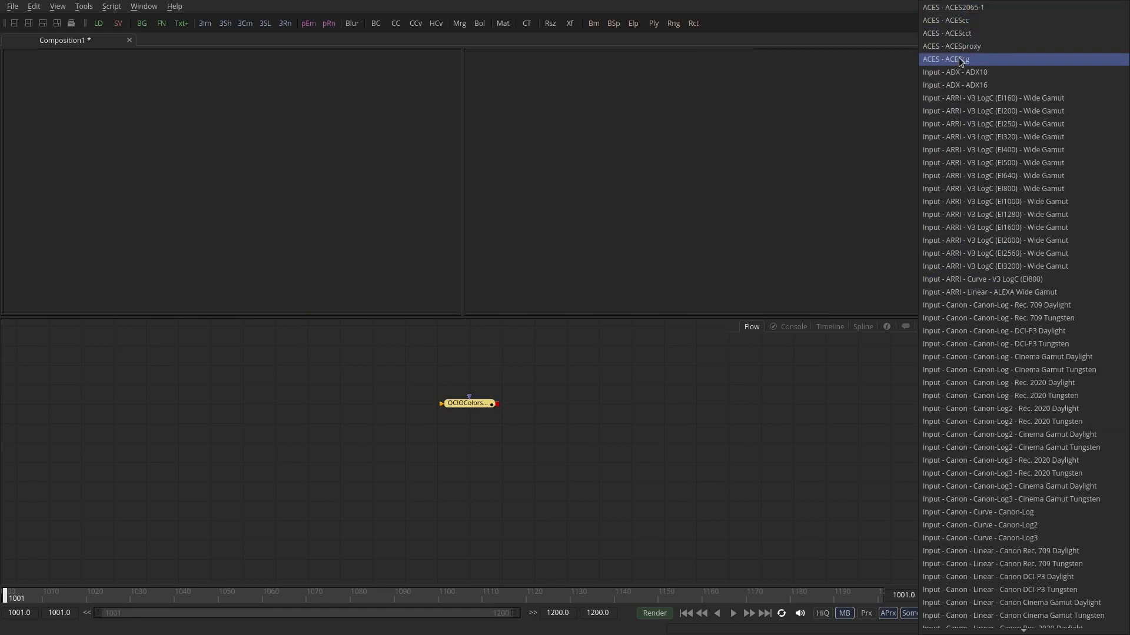
{"action": "scroll", "coordinate": [962, 59], "scroll_direction": "down", "scroll_amount": 8}
{"action": "scroll", "coordinate": [970, 85], "scroll_direction": "down", "scroll_amount": 6}
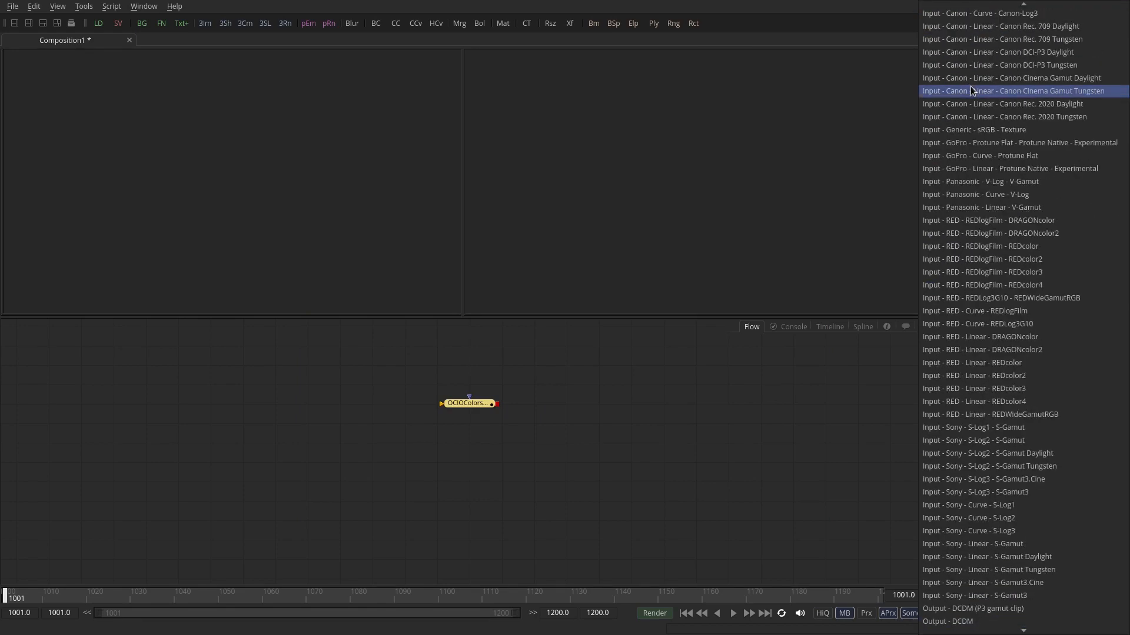
{"action": "left_click", "coordinate": [785, 395]}
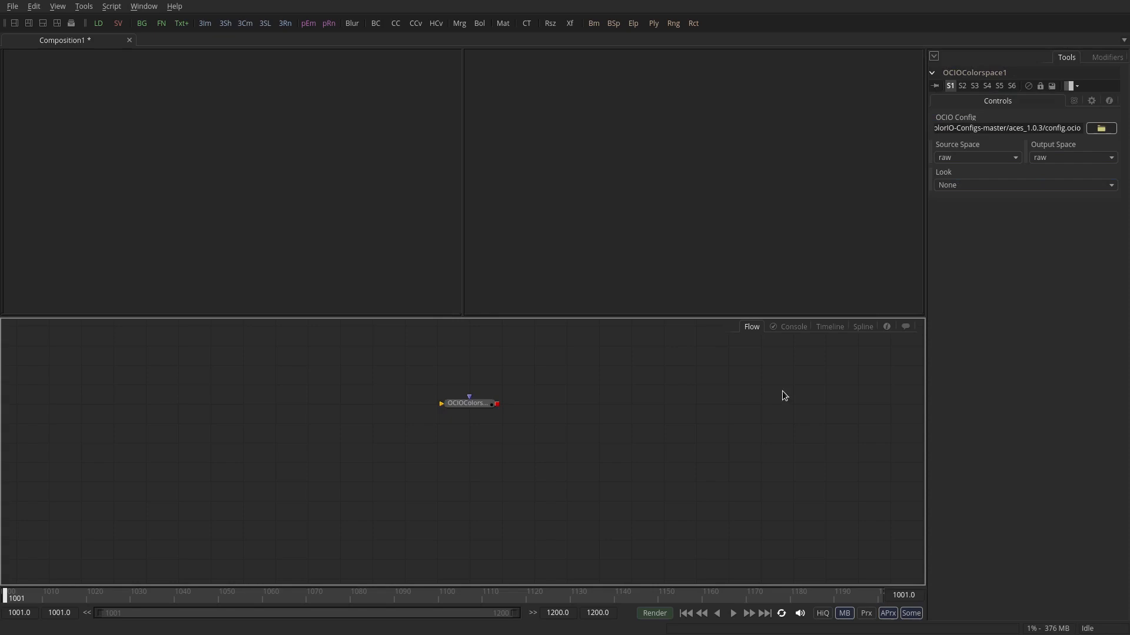
{"action": "left_click", "coordinate": [966, 157]}
{"action": "left_click", "coordinate": [857, 441]}
{"action": "left_click", "coordinate": [1069, 157]}
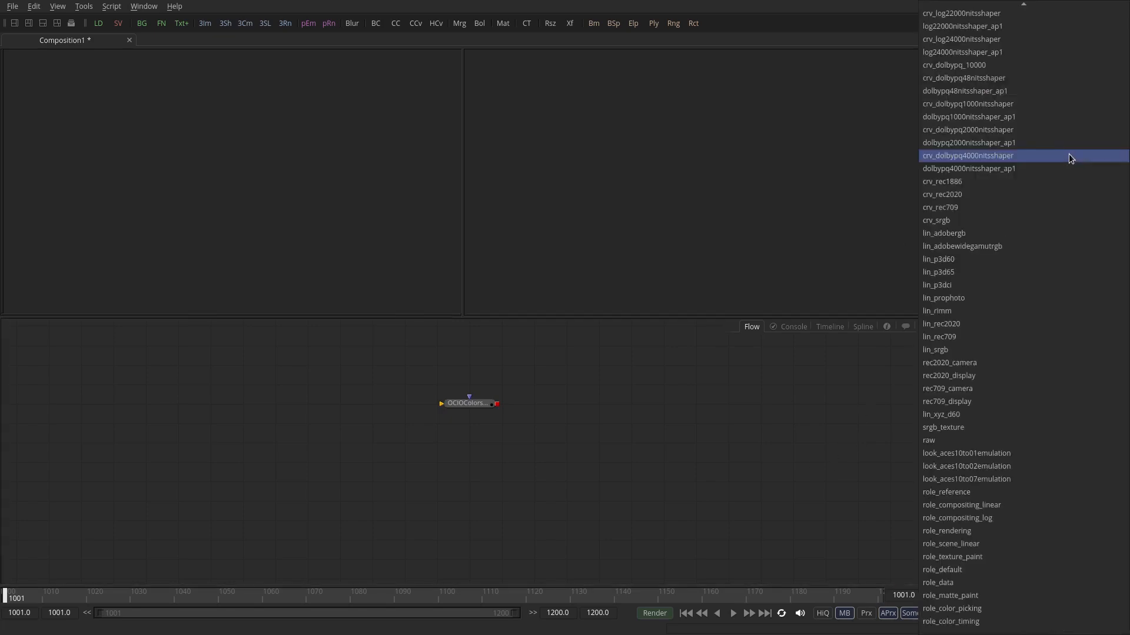
{"action": "left_click", "coordinate": [905, 265]}
{"action": "left_click", "coordinate": [966, 186]}
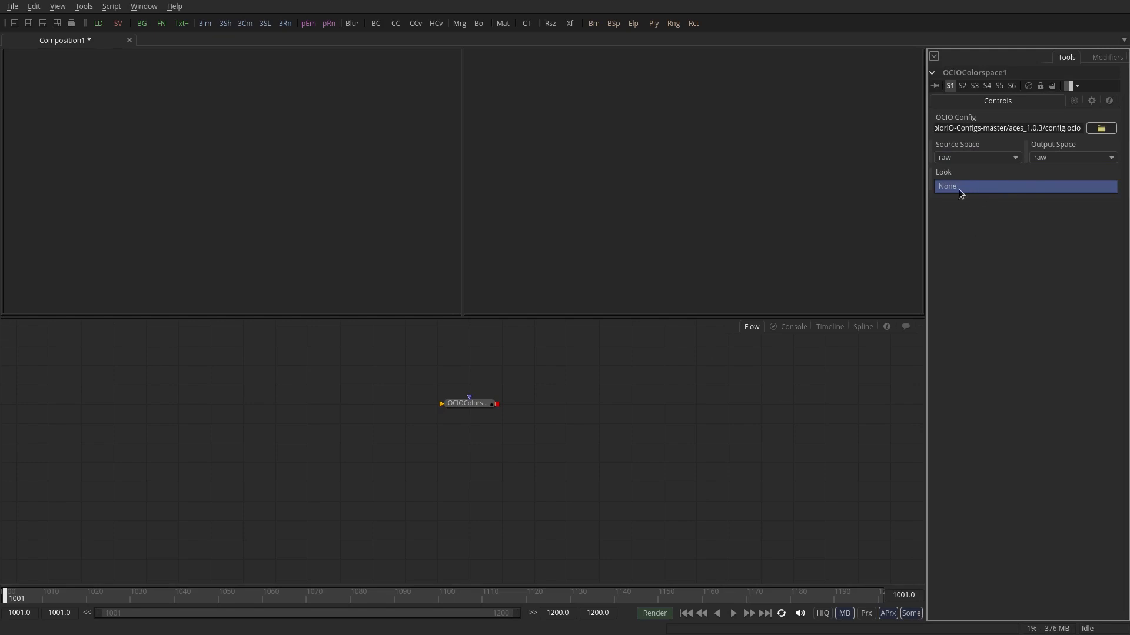
{"action": "left_click", "coordinate": [565, 408]}
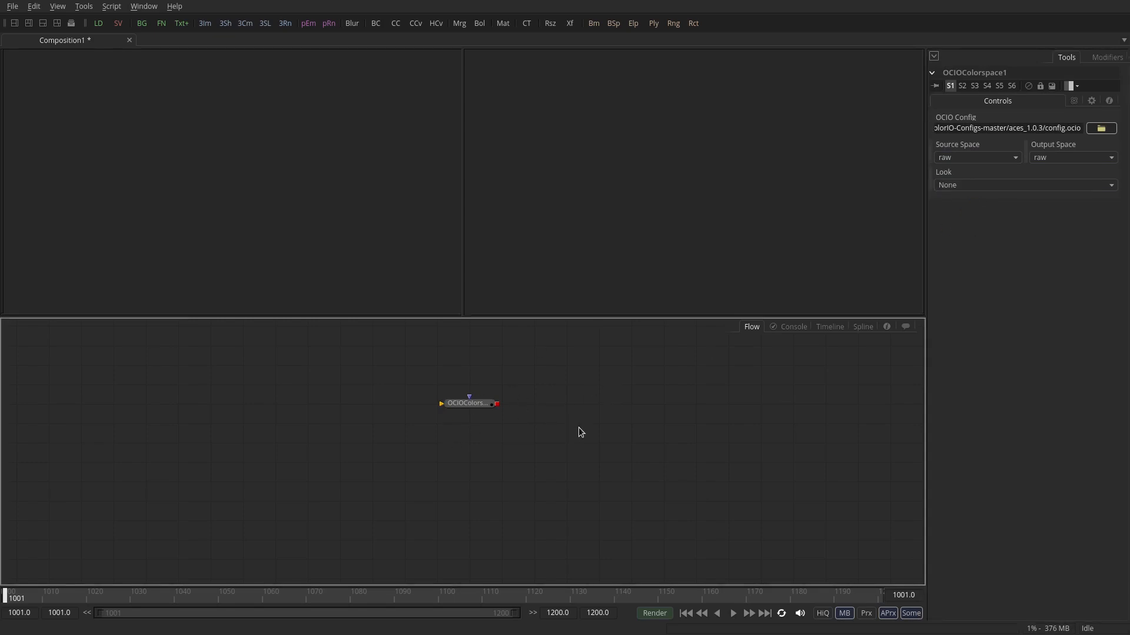
- Add a Background node with a linear gradient fill and show it in the second viewer
{"action": "right_click", "coordinate": [565, 354]}
{"action": "mouse_move", "coordinate": [596, 362]}
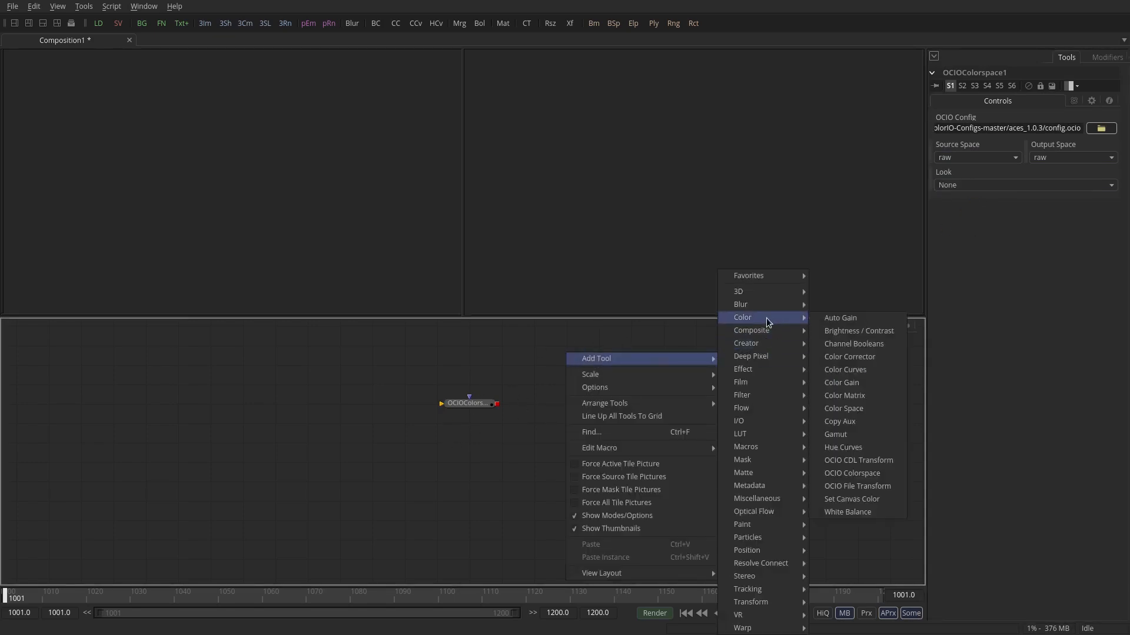
{"action": "mouse_move", "coordinate": [760, 347]}
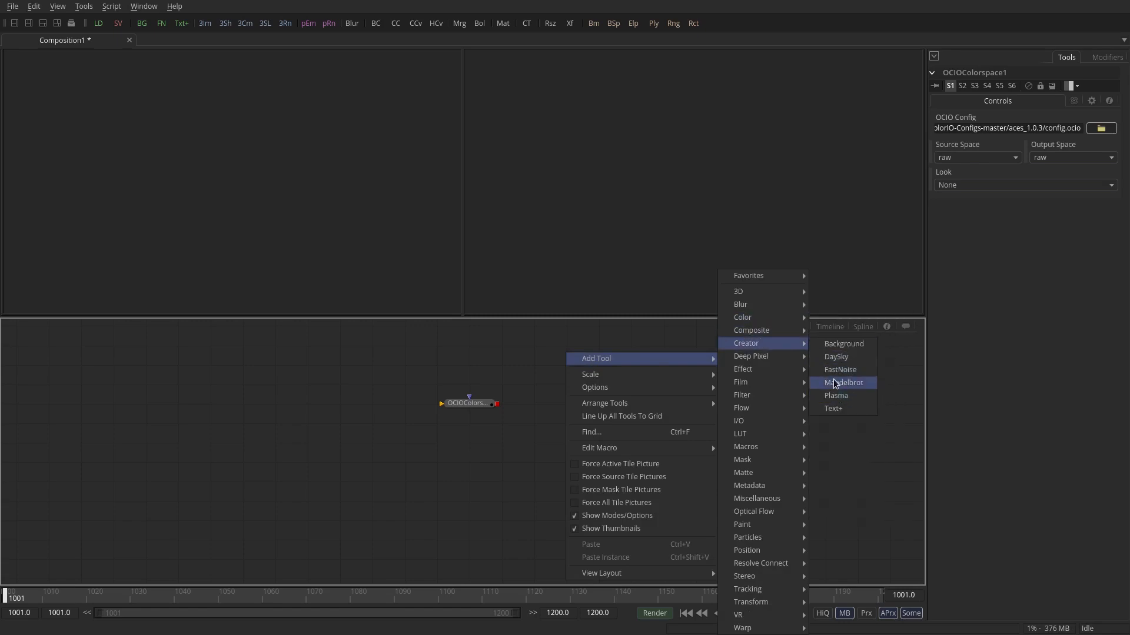
{"action": "left_click", "coordinate": [842, 343]}
{"action": "key", "text": "2"}
{"action": "left_click", "coordinate": [1007, 173]}
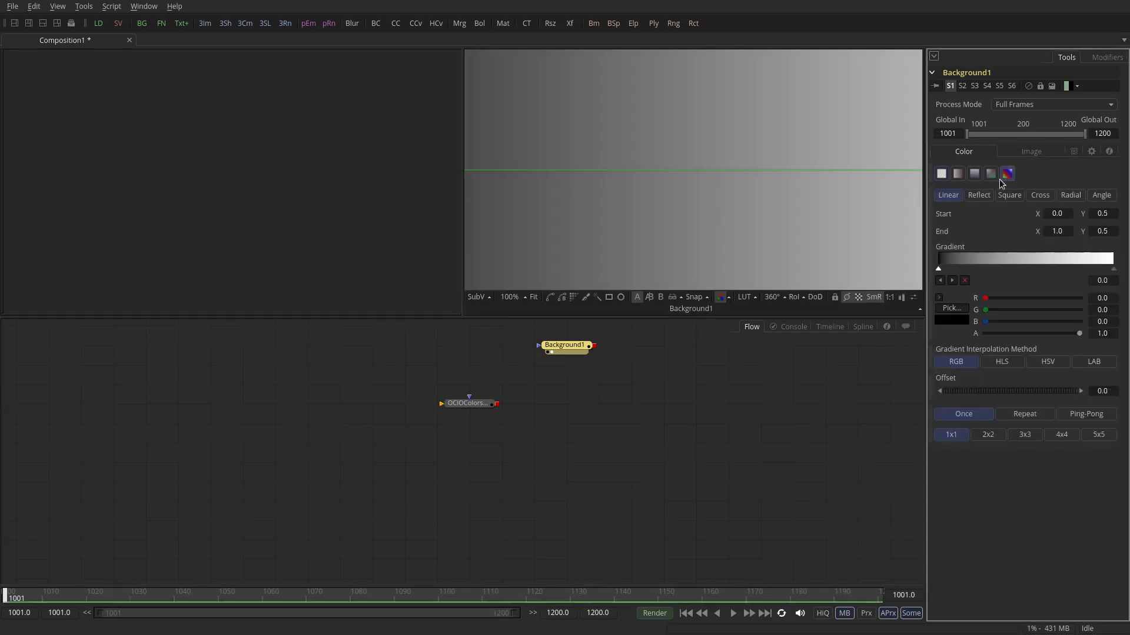
{"action": "left_click", "coordinate": [535, 298]}
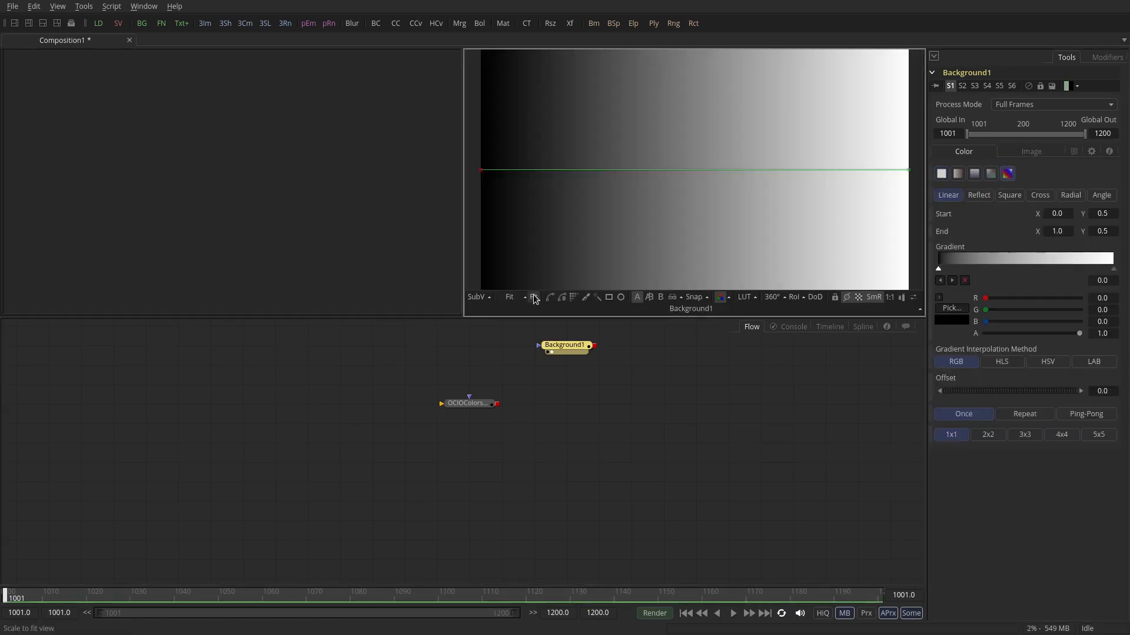
- Set the second viewer's LUT to OCIO ColorSpace ViewLUT and open its settings for editing
{"action": "left_click", "coordinate": [756, 297]}
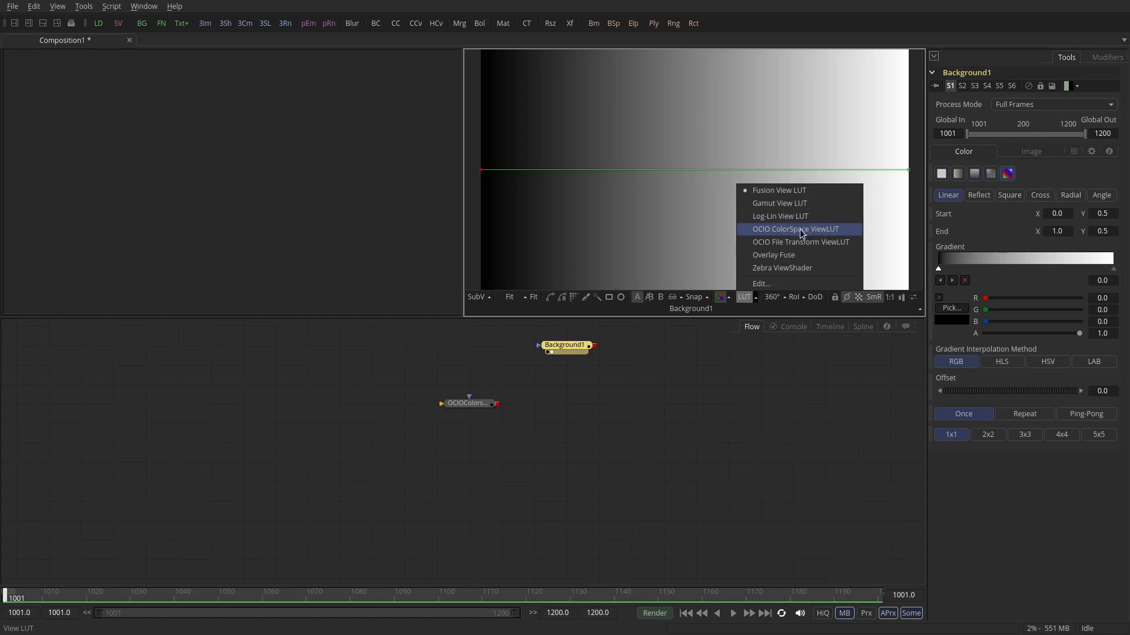
{"action": "left_click", "coordinate": [801, 230]}
{"action": "left_click", "coordinate": [756, 299]}
{"action": "left_click", "coordinate": [756, 266]}
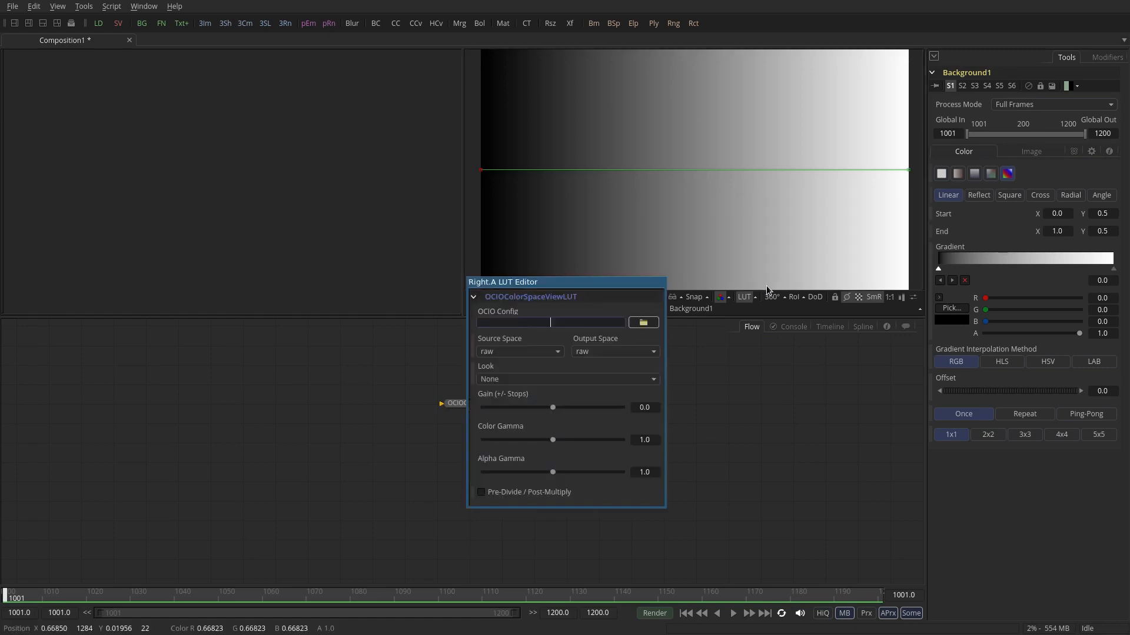
- Load config.ocio from the aces_1.0.3 folder as the OCIO config of the viewer LUT
{"action": "left_click", "coordinate": [513, 352]}
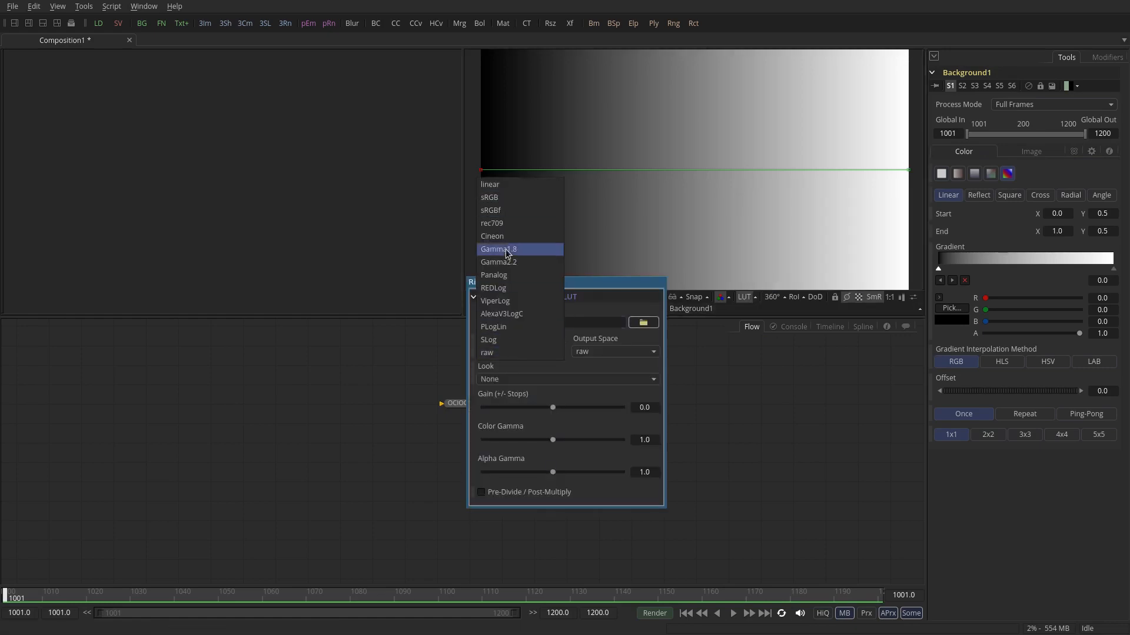
{"action": "left_click", "coordinate": [562, 355]}
{"action": "left_click", "coordinate": [640, 323]}
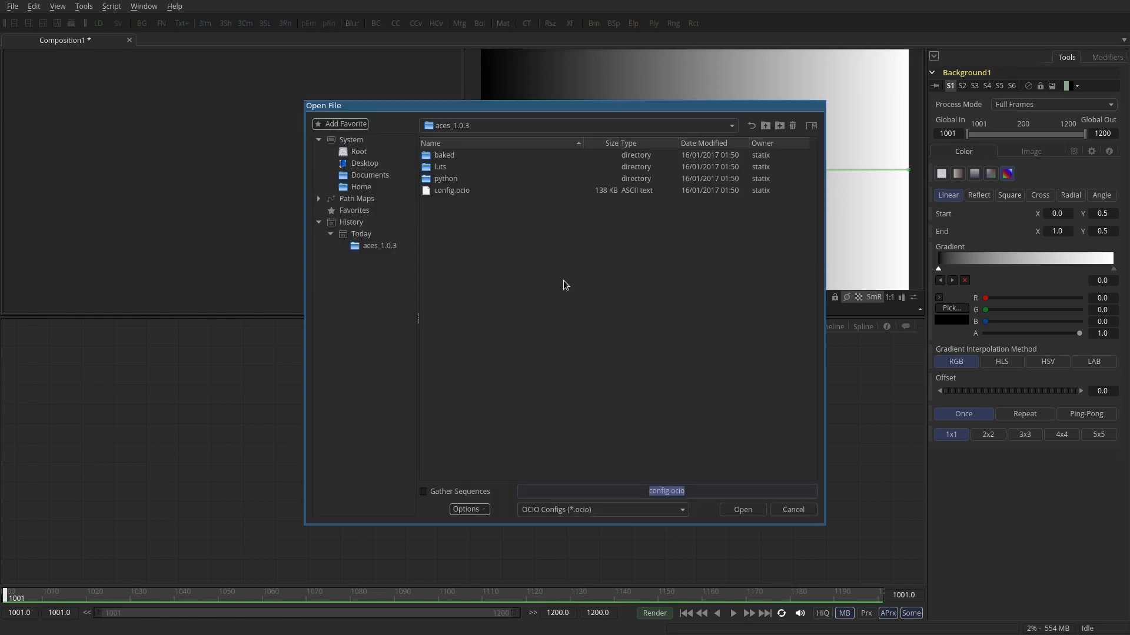
{"action": "left_click", "coordinate": [442, 190]}
{"action": "left_click", "coordinate": [739, 510]}
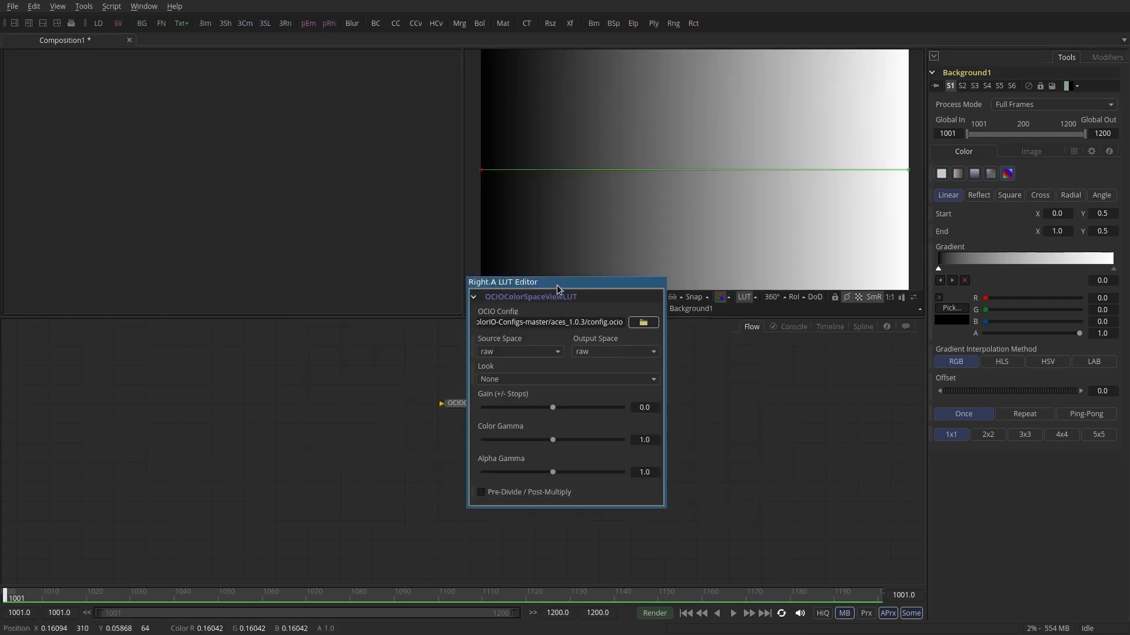
- Set the viewer LUT's source space to lin_srgb and its output space to rec709_display
{"action": "left_click", "coordinate": [513, 365]}
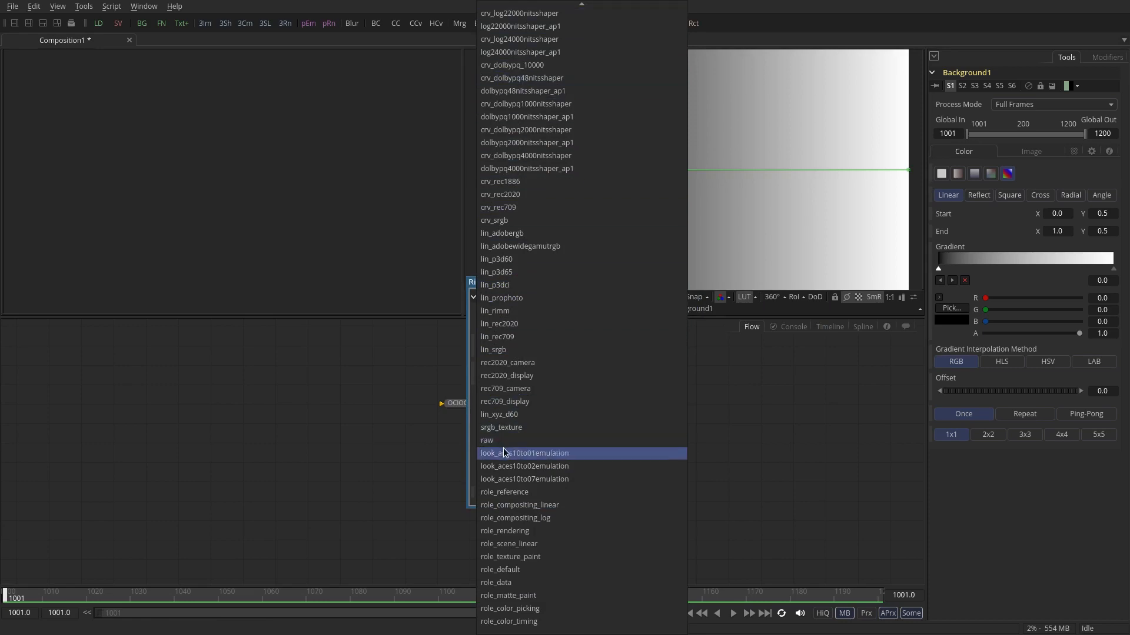
{"action": "left_click", "coordinate": [498, 352]}
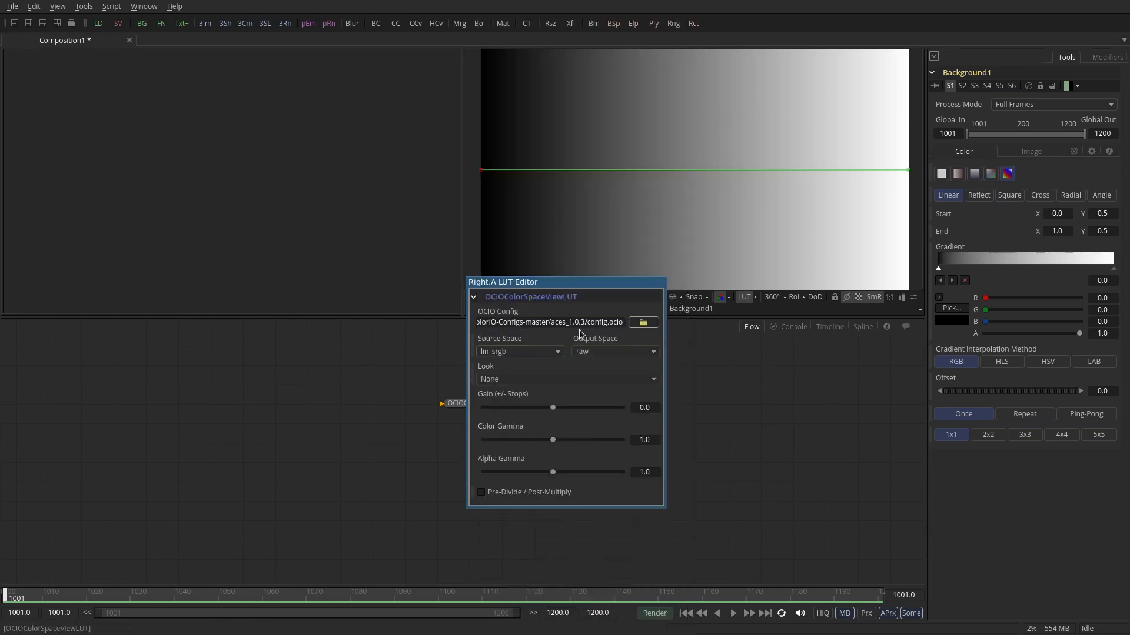
{"action": "left_click", "coordinate": [600, 352]}
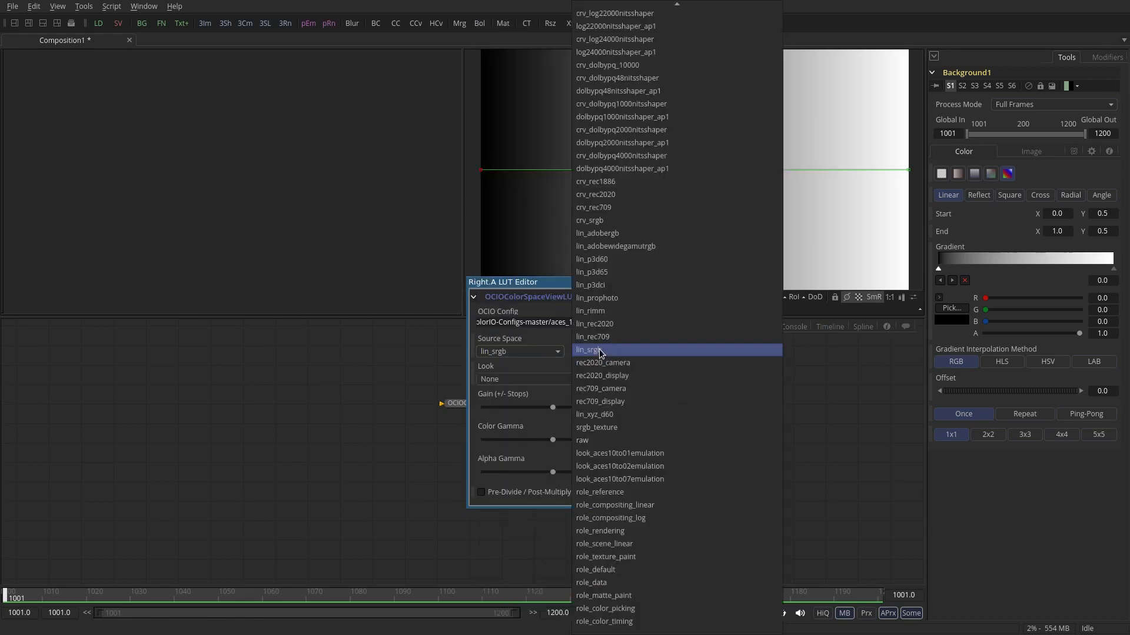
{"action": "left_click", "coordinate": [602, 402]}
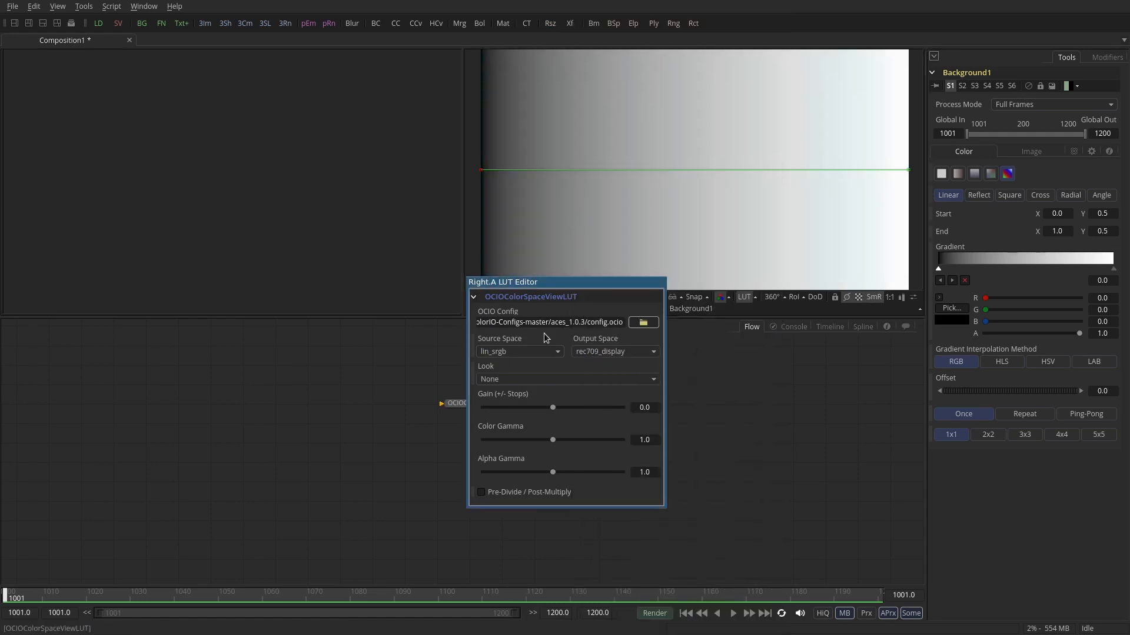
- Examine the second viewer's settings options for loading, saving and resetting its defaults
{"action": "left_click_drag", "start_coordinate": [610, 288], "coordinate": [404, 318]}
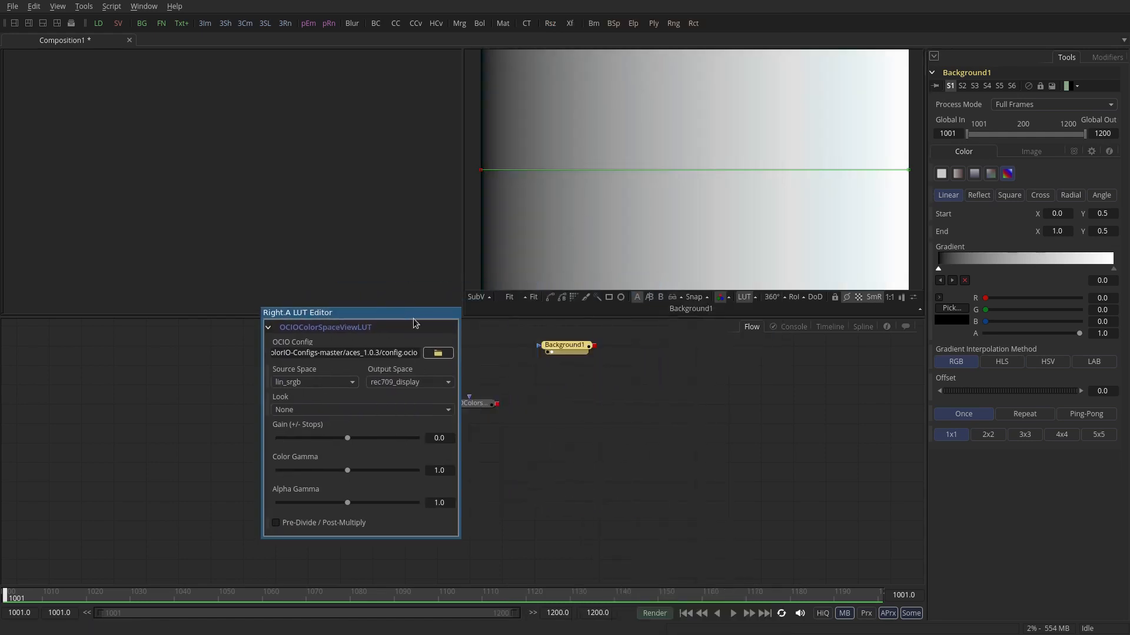
{"action": "right_click", "coordinate": [688, 189]}
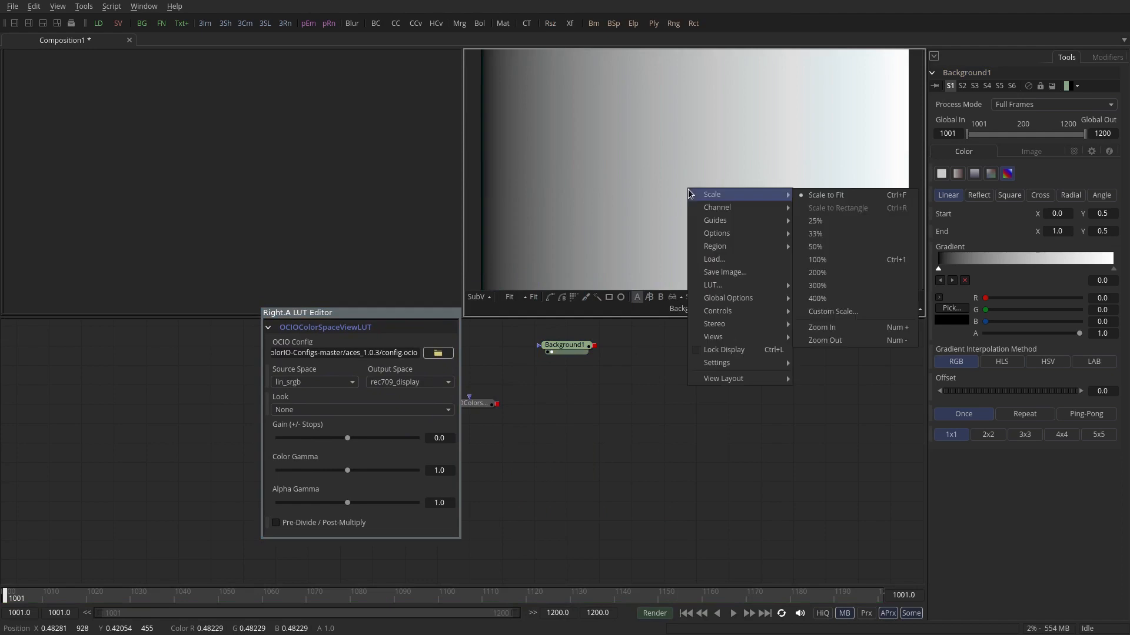
{"action": "mouse_move", "coordinate": [708, 338]}
{"action": "left_click", "coordinate": [658, 214]}
{"action": "right_click", "coordinate": [657, 212]}
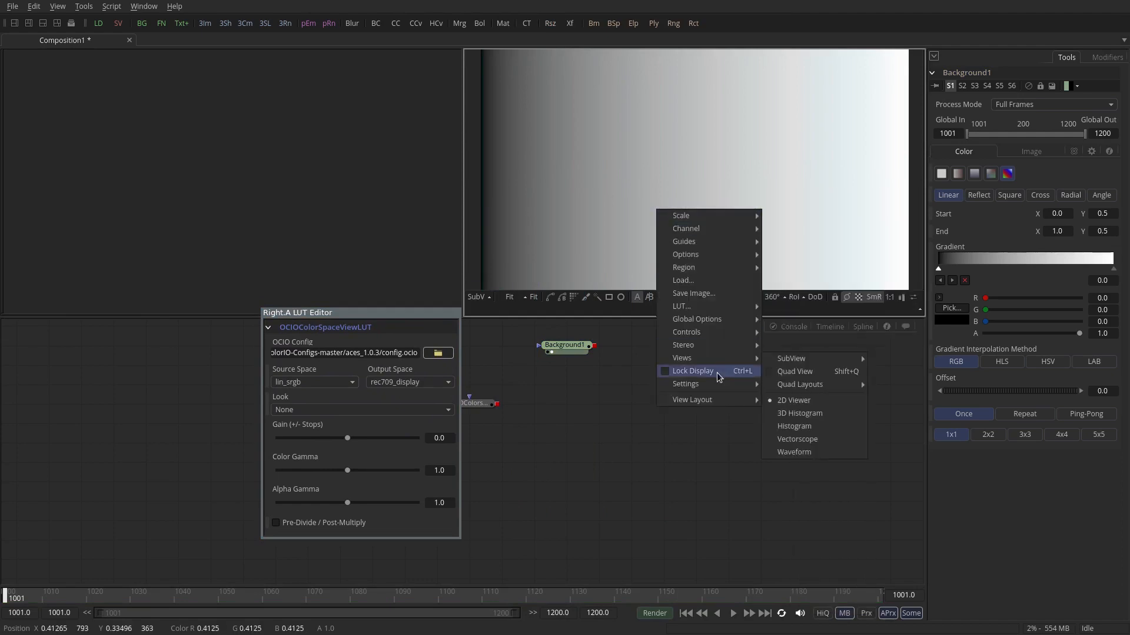
{"action": "mouse_move", "coordinate": [714, 386]}
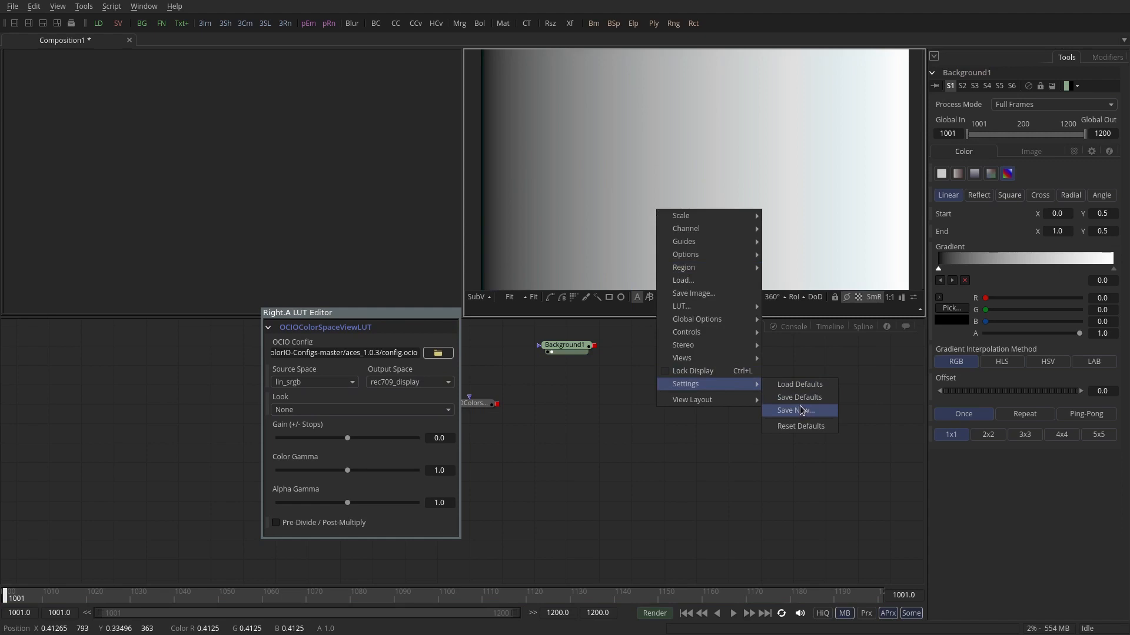
{"action": "left_click", "coordinate": [628, 484]}
- Highlight config.ocio in the viewer LUT's config path for inspection, and move the LUT editor clear of the nodes
{"action": "left_click_drag", "start_coordinate": [383, 312], "coordinate": [704, 263]}
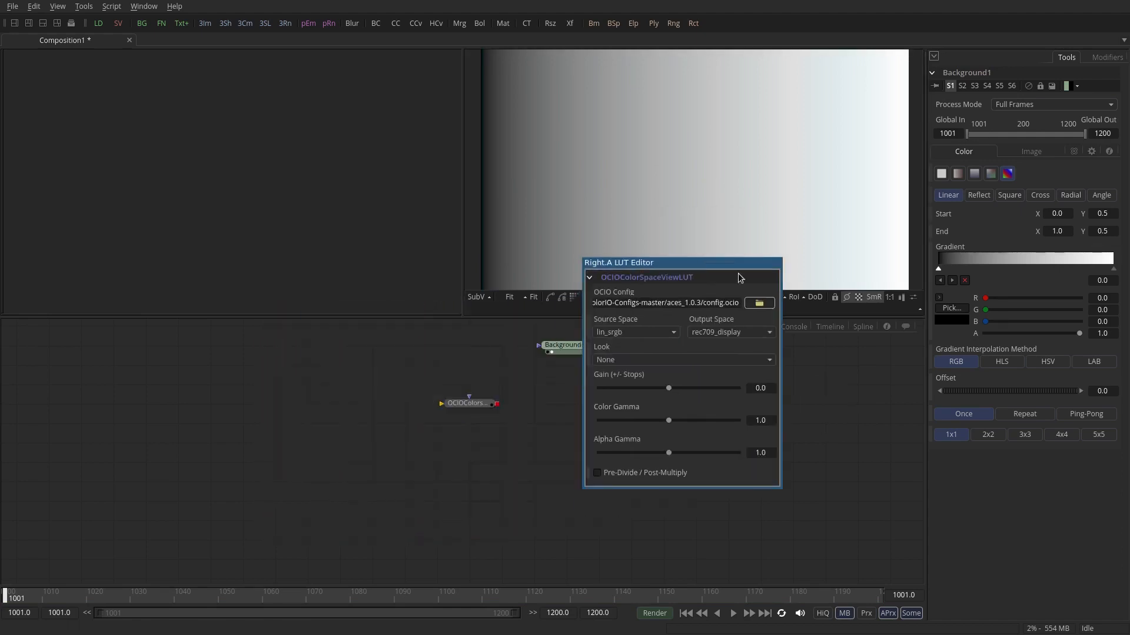
{"action": "left_click_drag", "start_coordinate": [735, 303], "coordinate": [703, 304]}
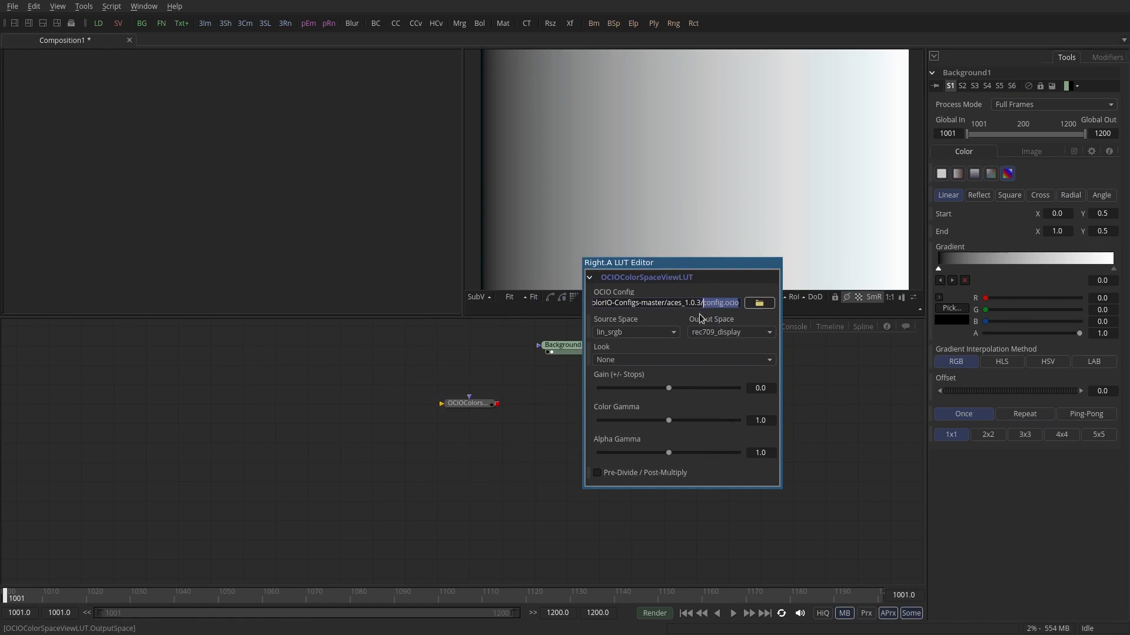
{"action": "left_click_drag", "start_coordinate": [729, 263], "coordinate": [357, 297]}
- Align the OCIO Colorspace node below the Background node and quit Fusion without saving Composition1
{"action": "left_click_drag", "start_coordinate": [459, 411], "coordinate": [556, 430]}
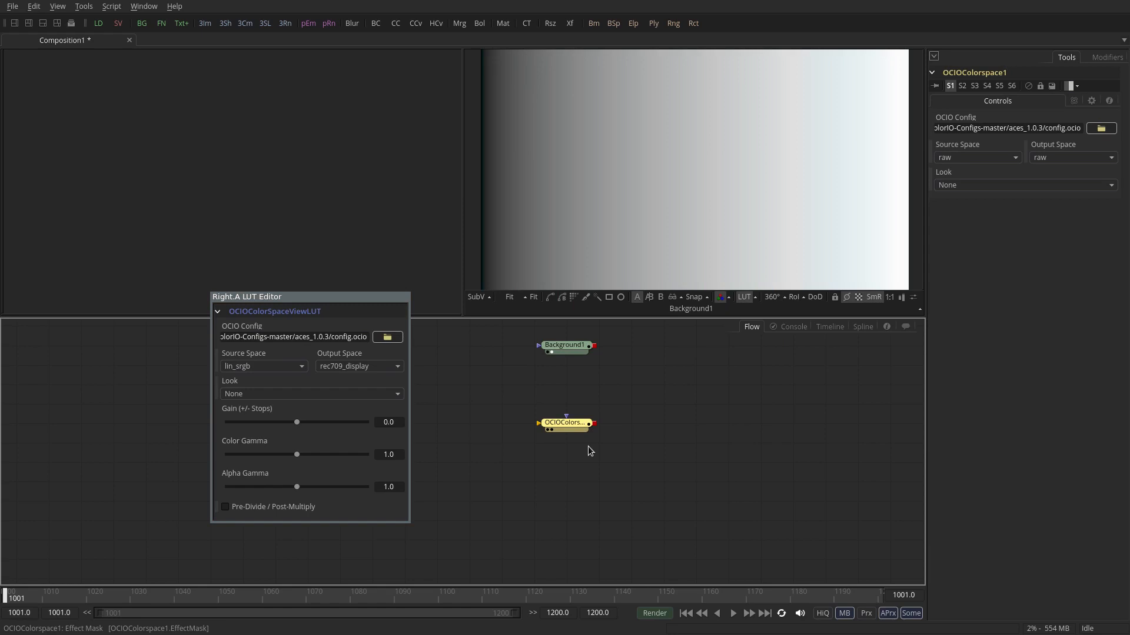
{"action": "key", "text": "ctrl+q"}
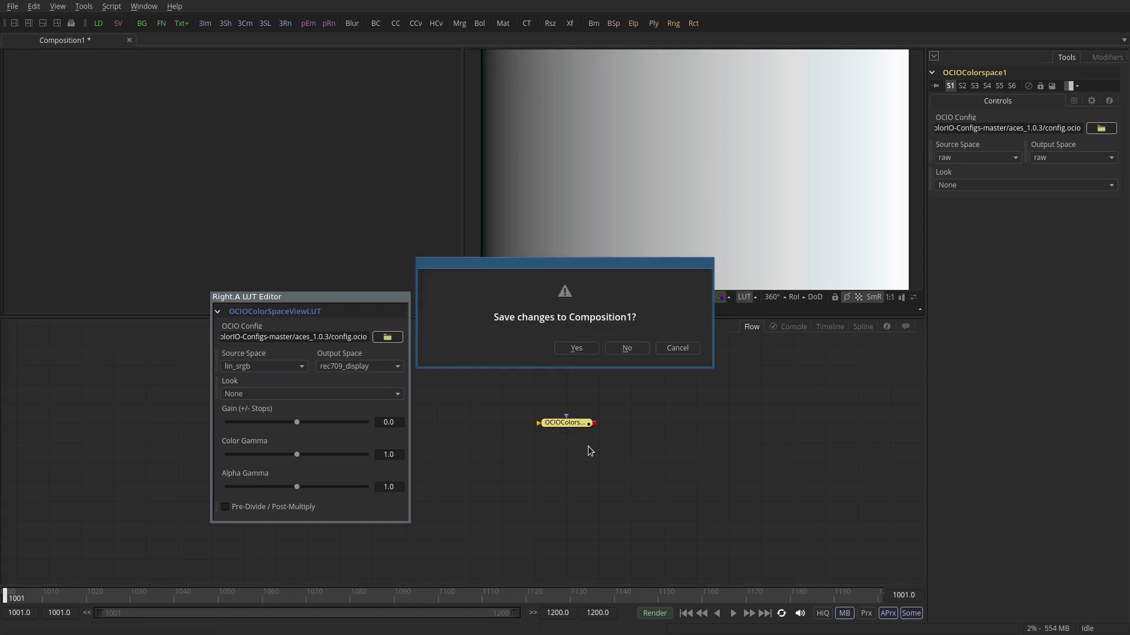
{"action": "left_click", "coordinate": [627, 348]}
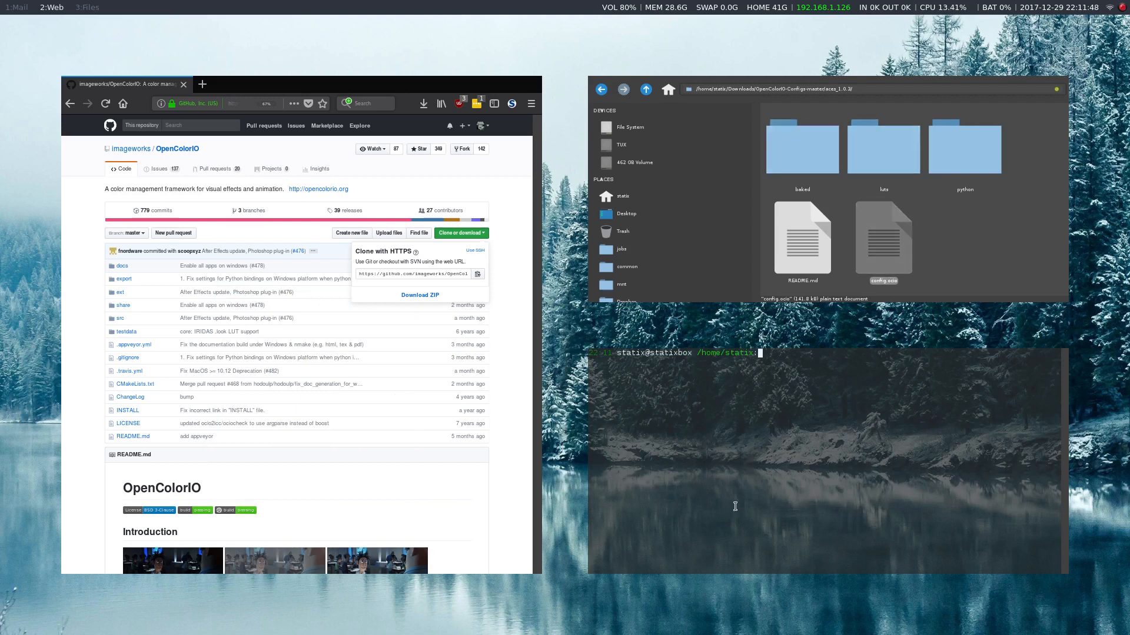
- In the terminal, export the OCIO variable pointing to config.ocio in the home folder's Downloads/OpenColorIO-Configs-master/aces_1.0.3
{"action": "type", "text": "xport OCIO=/home/statix/D"}
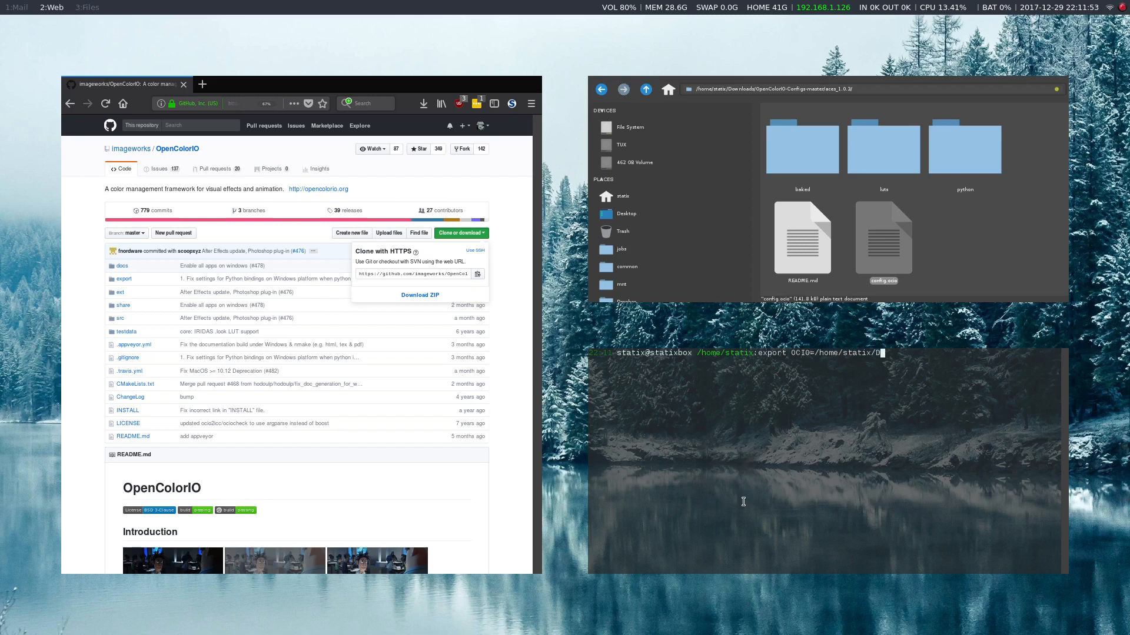
{"action": "type", "text": "ownloads/O"}
{"action": "key", "text": "Tab"}
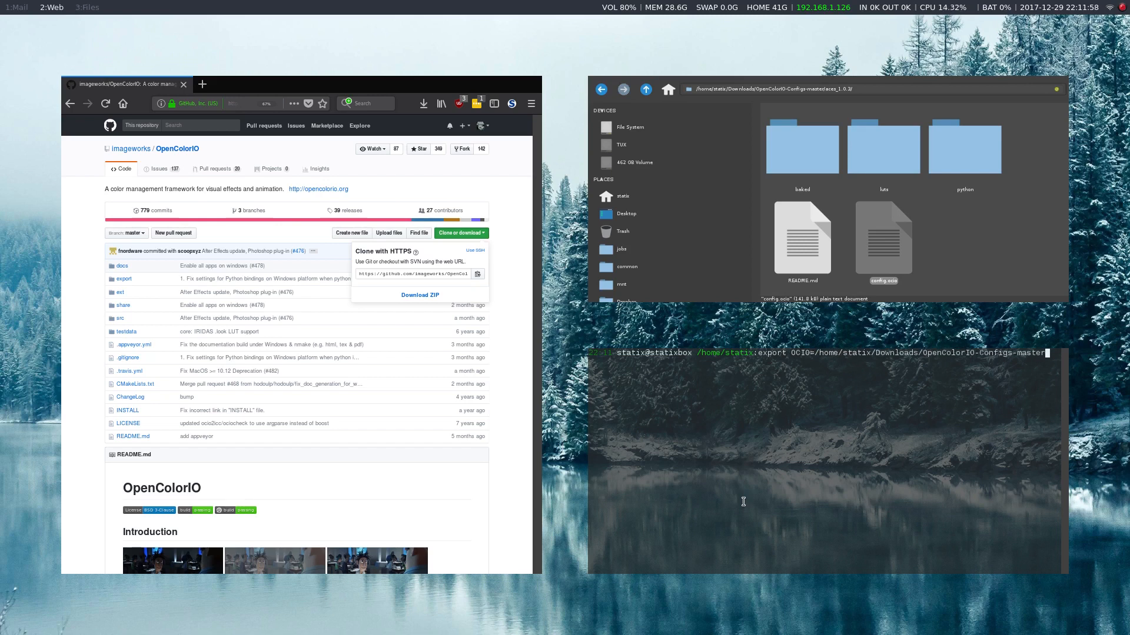
{"action": "key", "text": "super+r"}
{"action": "key", "text": "Right"}
{"action": "key", "text": "Right"}
{"action": "key", "text": "Escape"}
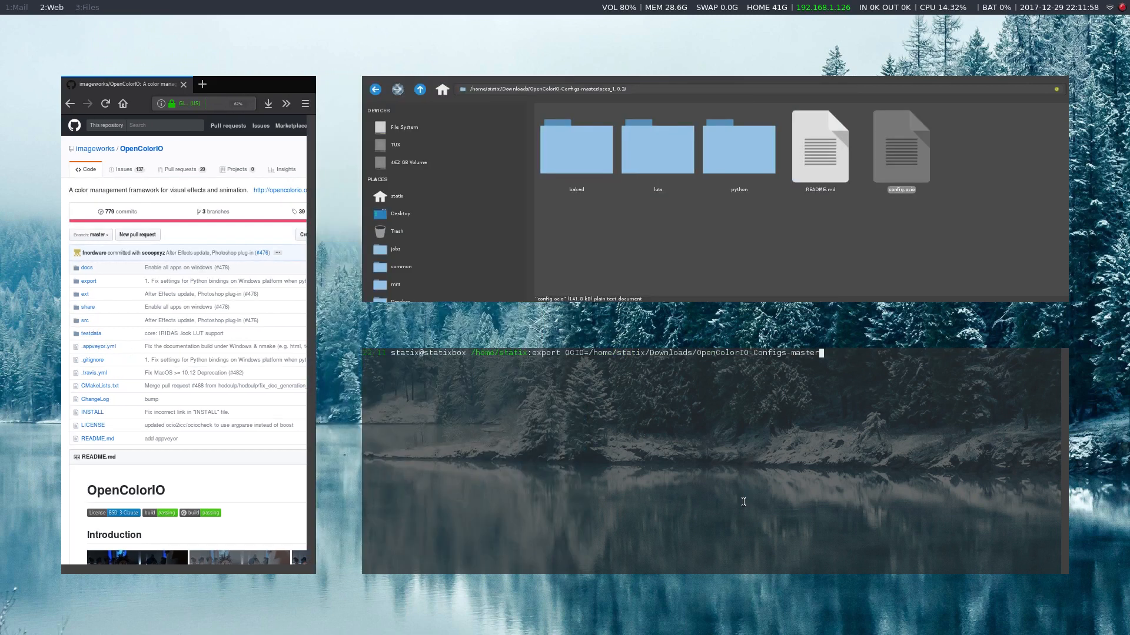
{"action": "type", "text": "aces_1.2"}
{"action": "type", "text": "con"}
{"action": "key", "text": "Tab"}
{"action": "key", "text": "Return"}
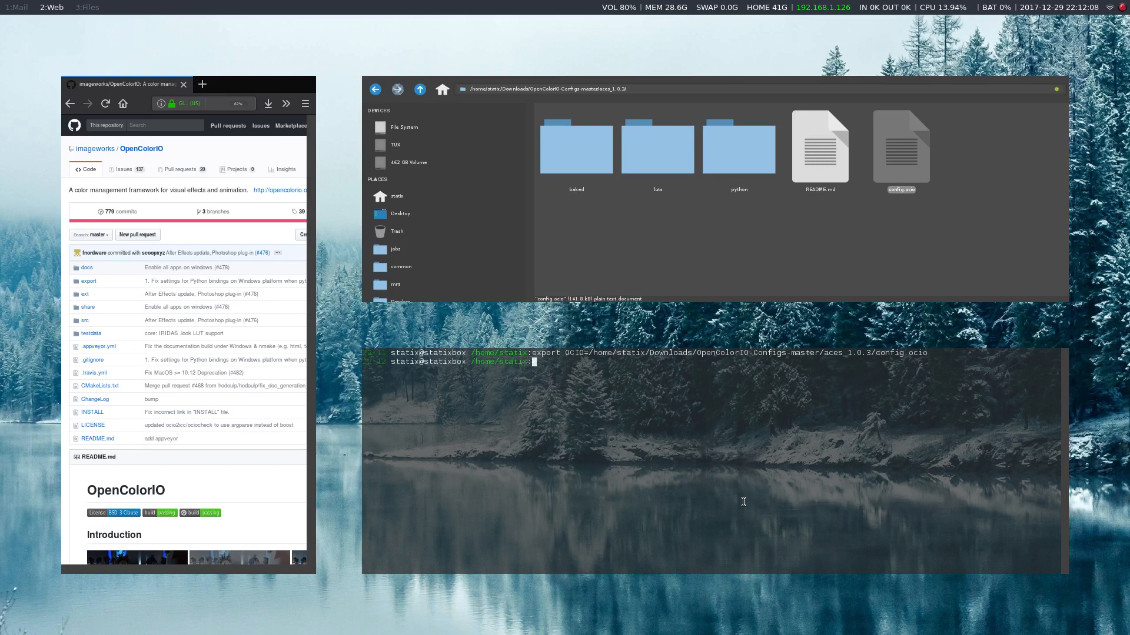
- Launch Fusion from the terminal with /opt/BlackmagicDesign/Fusion9/./Fusion and add an OCIO Colorspace node to the flow
{"action": "type", "text": "/opt/BlackmagicDesign/Fusion9/./Fusion"}
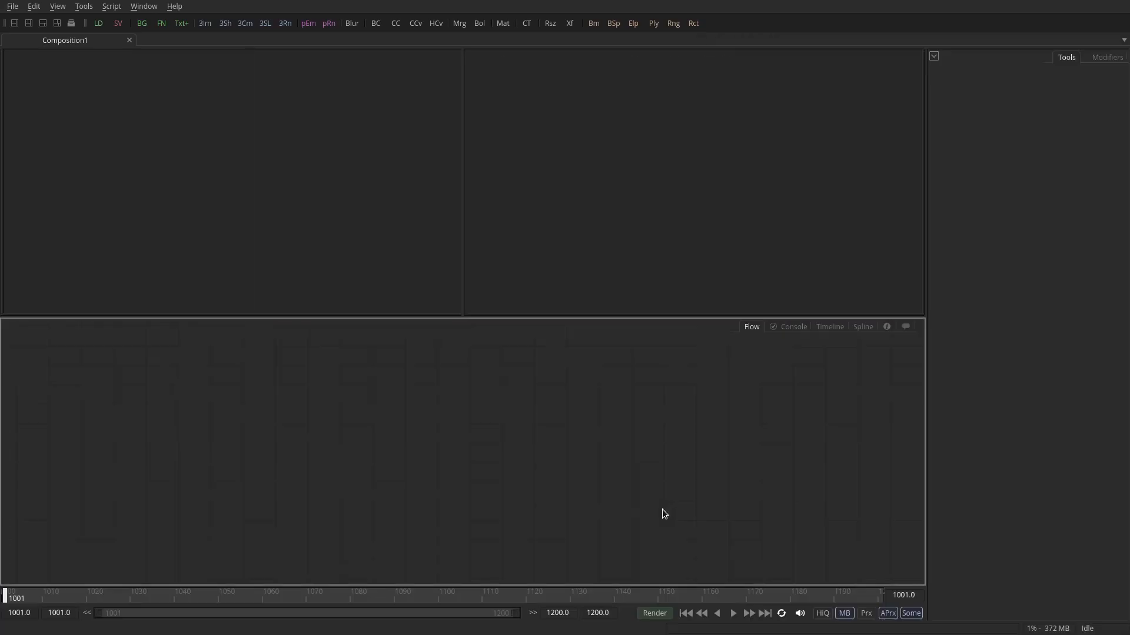
{"action": "right_click", "coordinate": [469, 398]}
{"action": "mouse_move", "coordinate": [606, 402]}
{"action": "mouse_move", "coordinate": [676, 319]}
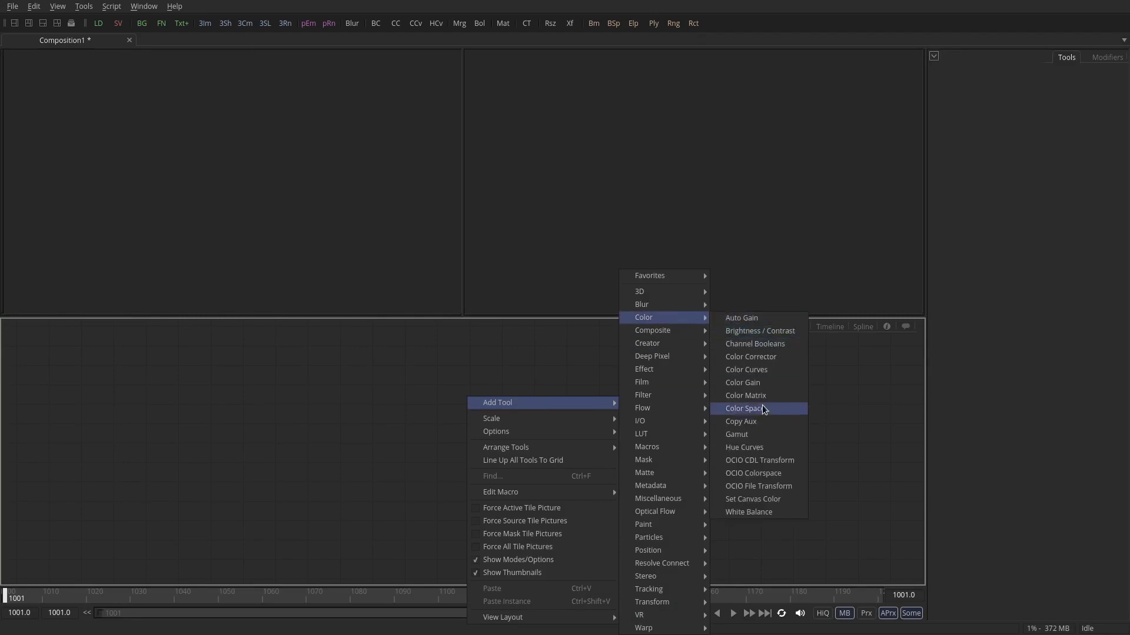
{"action": "left_click", "coordinate": [737, 470]}
{"action": "left_click_drag", "start_coordinate": [480, 420], "coordinate": [662, 399]}
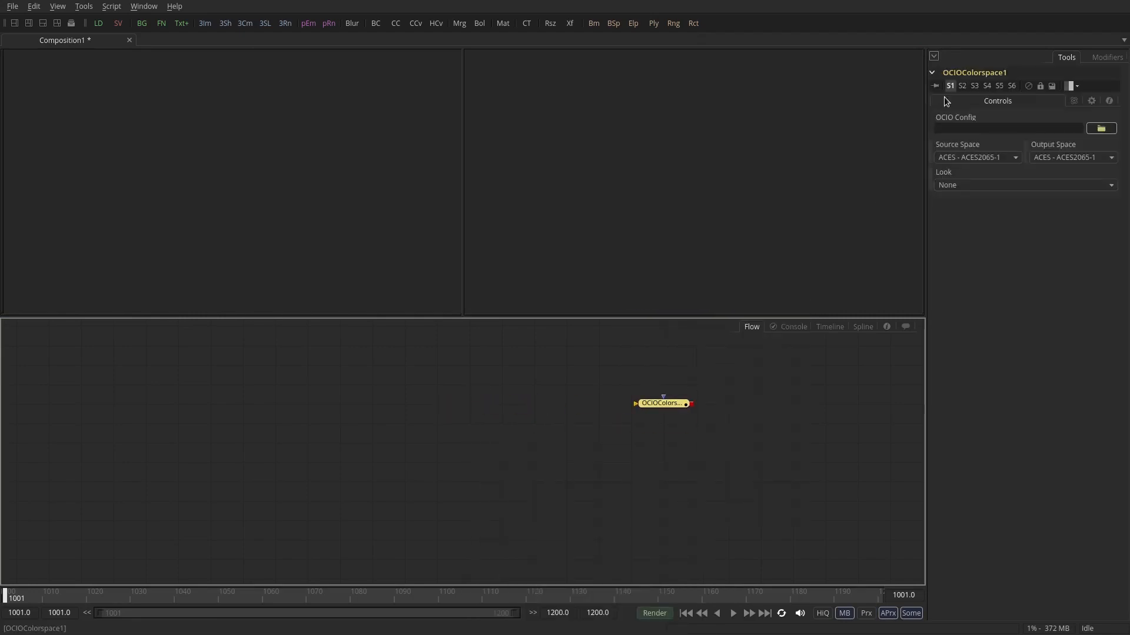
- Examine the source spaces offered by the OCIO Colorspace node and check its config path field
{"action": "left_click", "coordinate": [987, 160]}
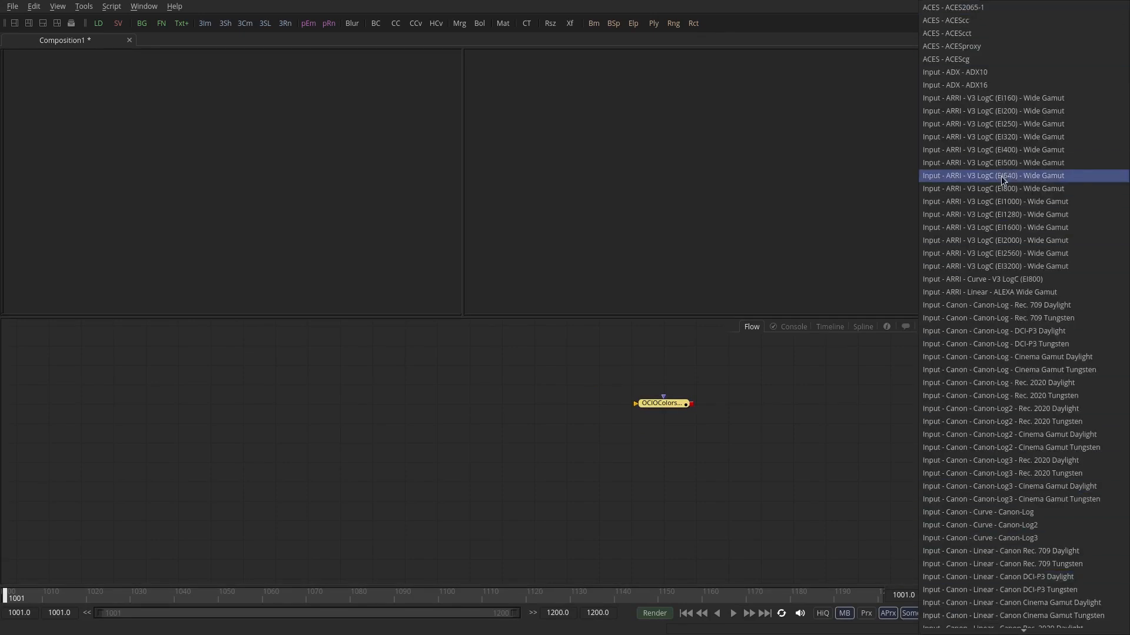
{"action": "scroll", "coordinate": [983, 179], "scroll_direction": "down", "scroll_amount": 20}
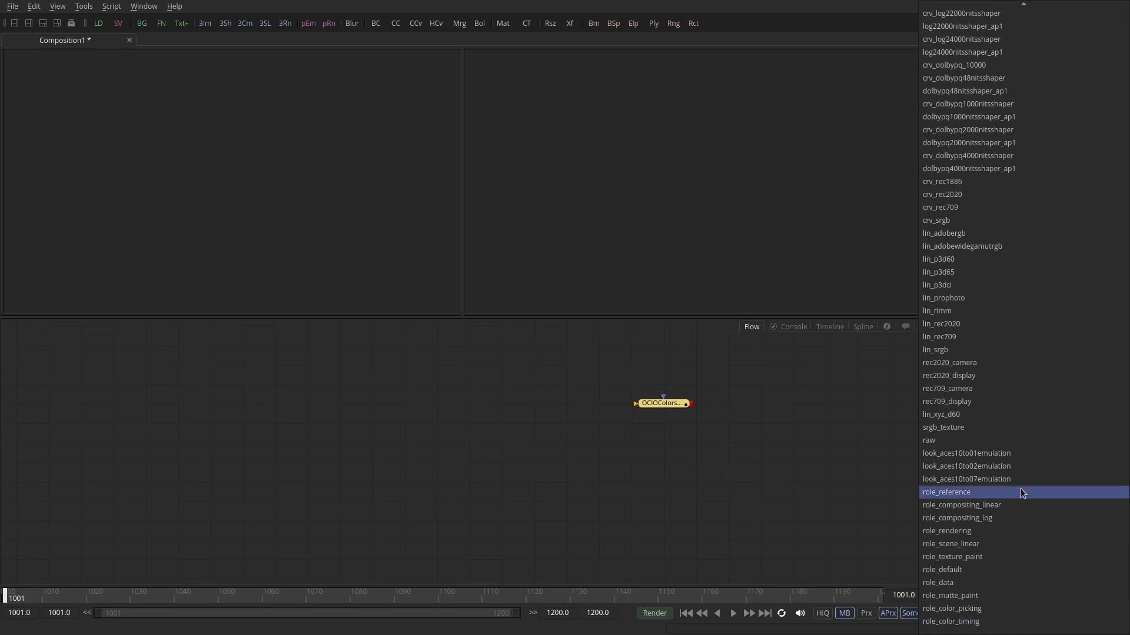
{"action": "left_click", "coordinate": [818, 381]}
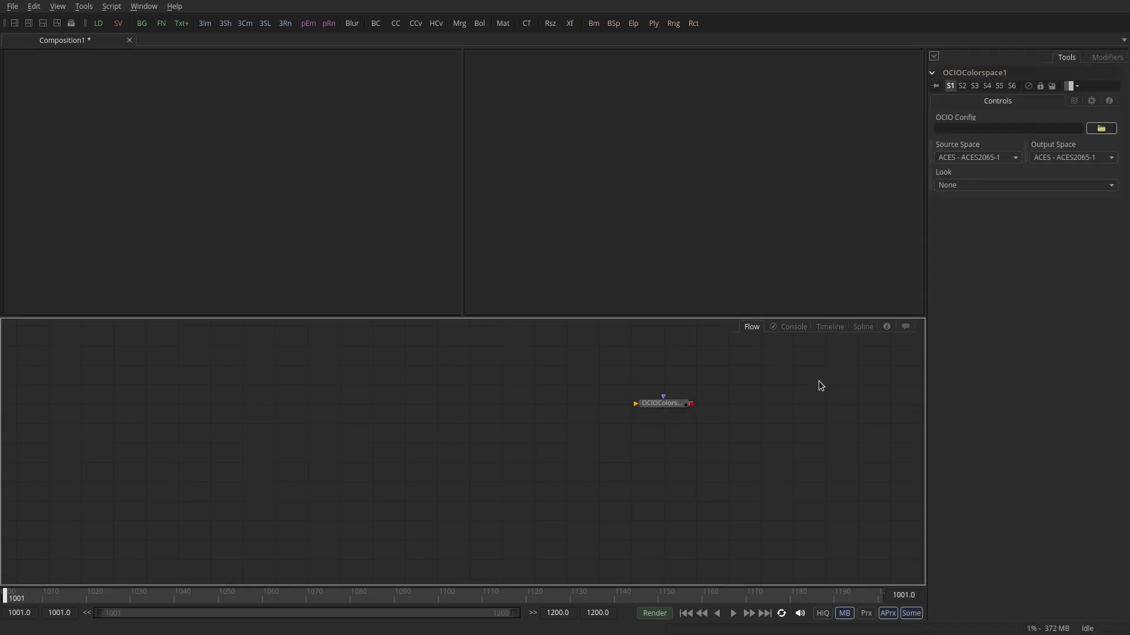
{"action": "left_click", "coordinate": [978, 128]}
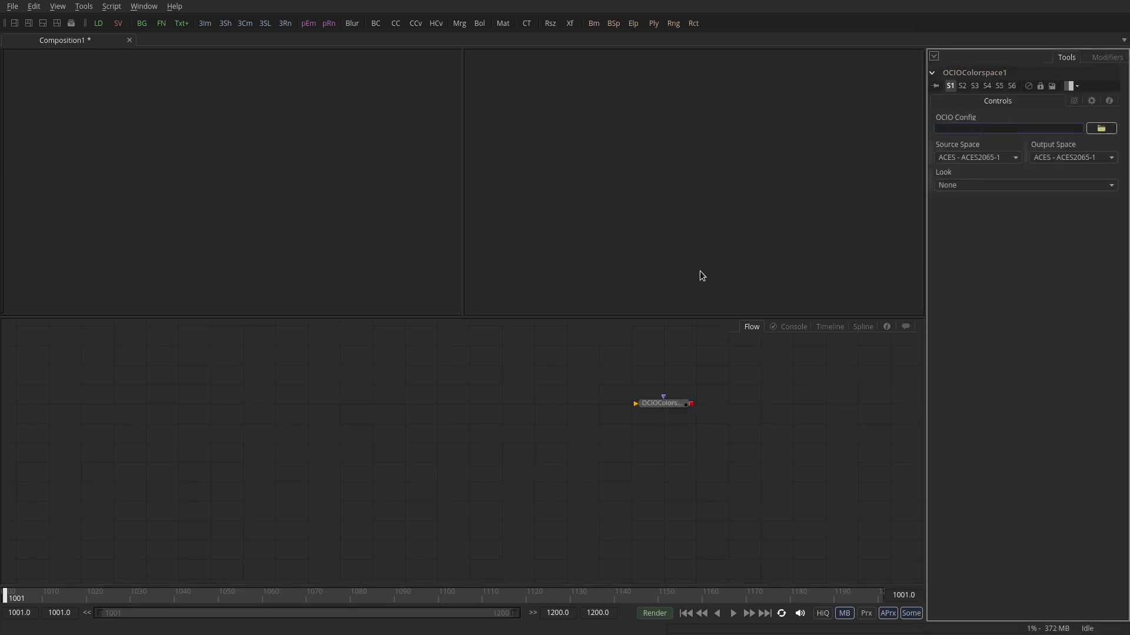
- Add a Background node with a linear gradient fill to the new flow and show it in the second viewer
{"action": "right_click", "coordinate": [558, 352]}
{"action": "mouse_move", "coordinate": [677, 354]}
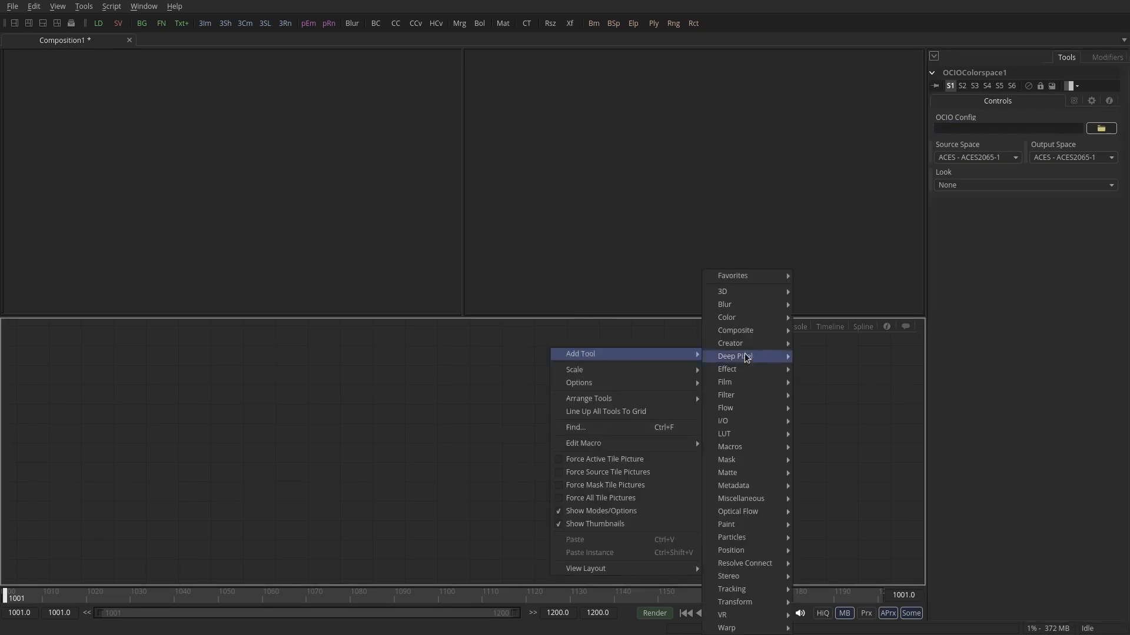
{"action": "left_click", "coordinate": [806, 345]}
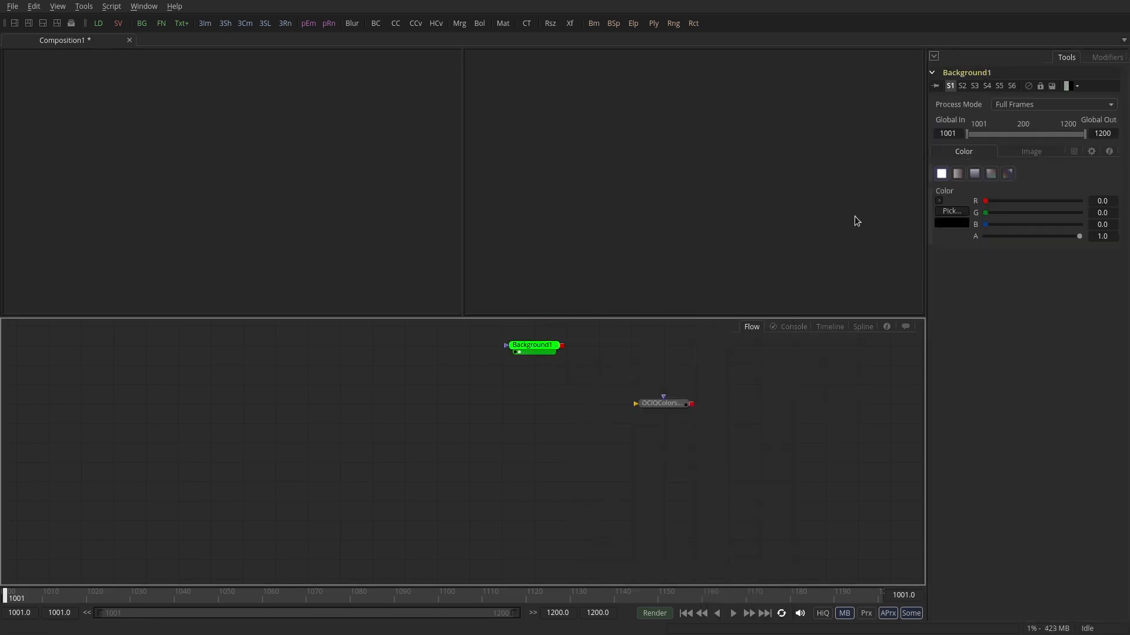
{"action": "left_click", "coordinate": [1006, 173]}
- Switch the second viewer's LUT to OCIO ColorSpace ViewLUT and open its editor
{"action": "left_click", "coordinate": [755, 297]}
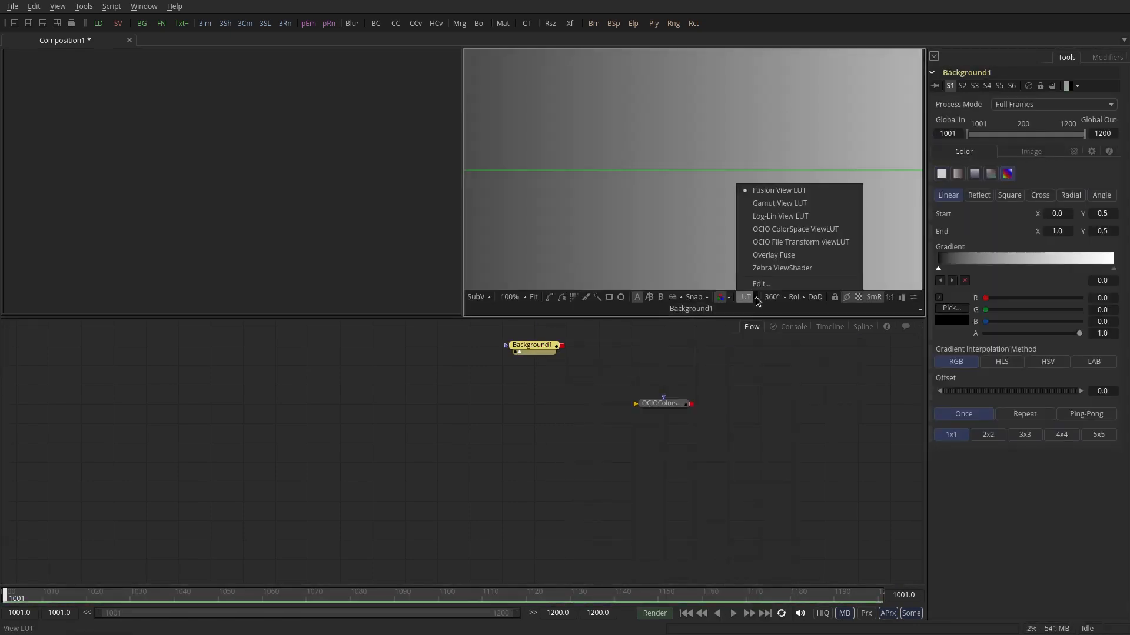
{"action": "left_click", "coordinate": [768, 229]}
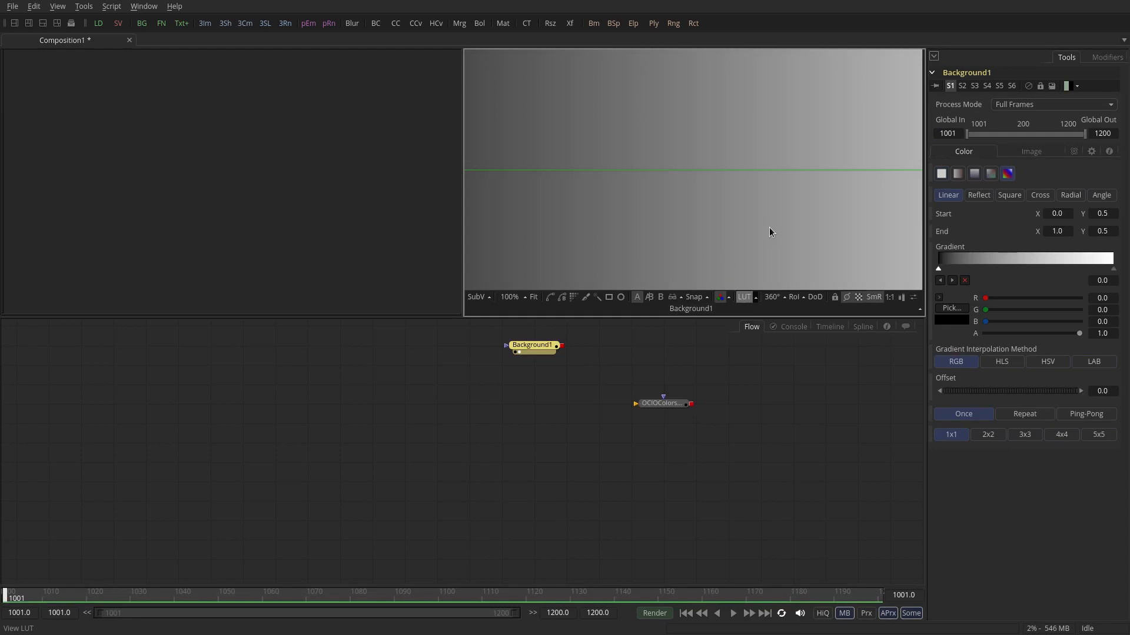
{"action": "left_click", "coordinate": [757, 299]}
{"action": "left_click", "coordinate": [761, 284]}
- Examine the output spaces offered in the viewer LUT editor, keeping the current choice
{"action": "left_click", "coordinate": [604, 352]}
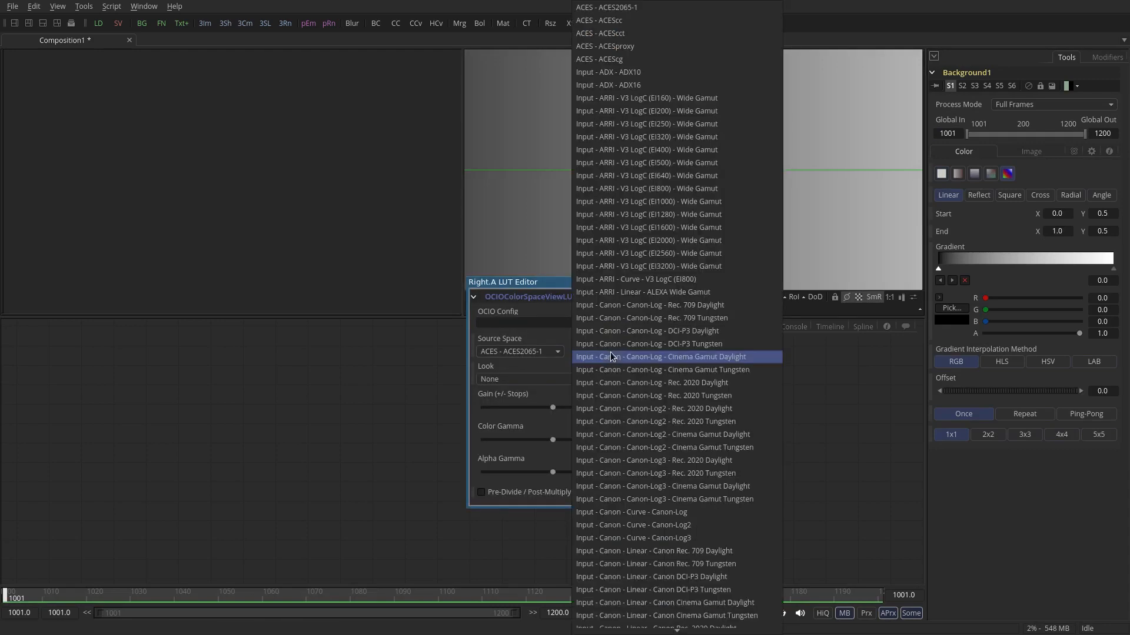
{"action": "left_click", "coordinate": [507, 368]}
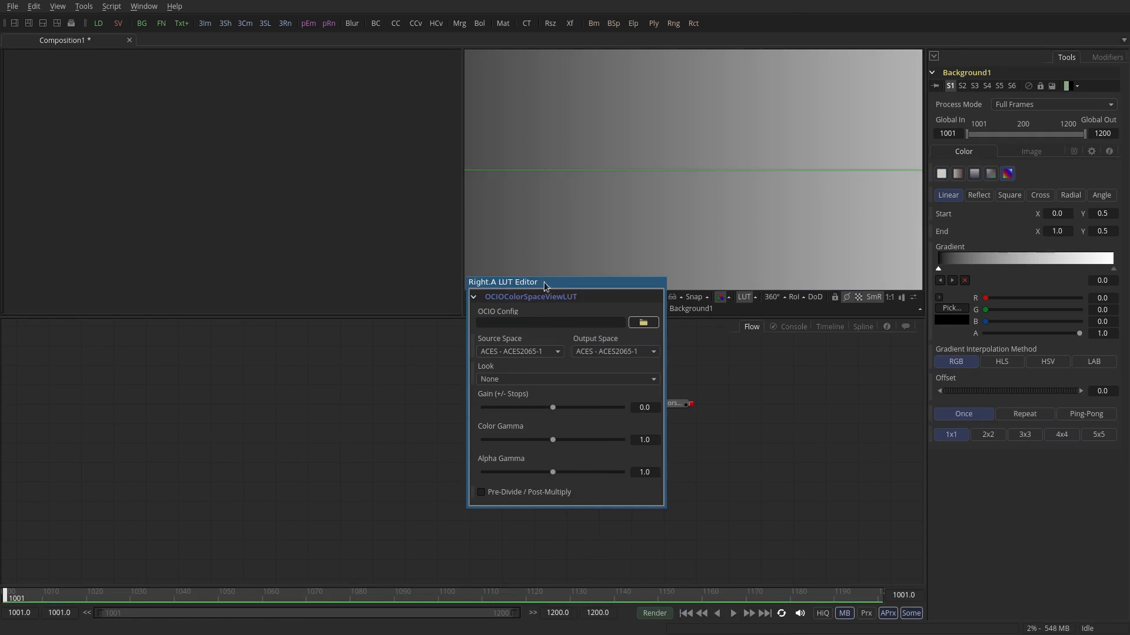
{"action": "left_click_drag", "start_coordinate": [541, 286], "coordinate": [634, 313]}
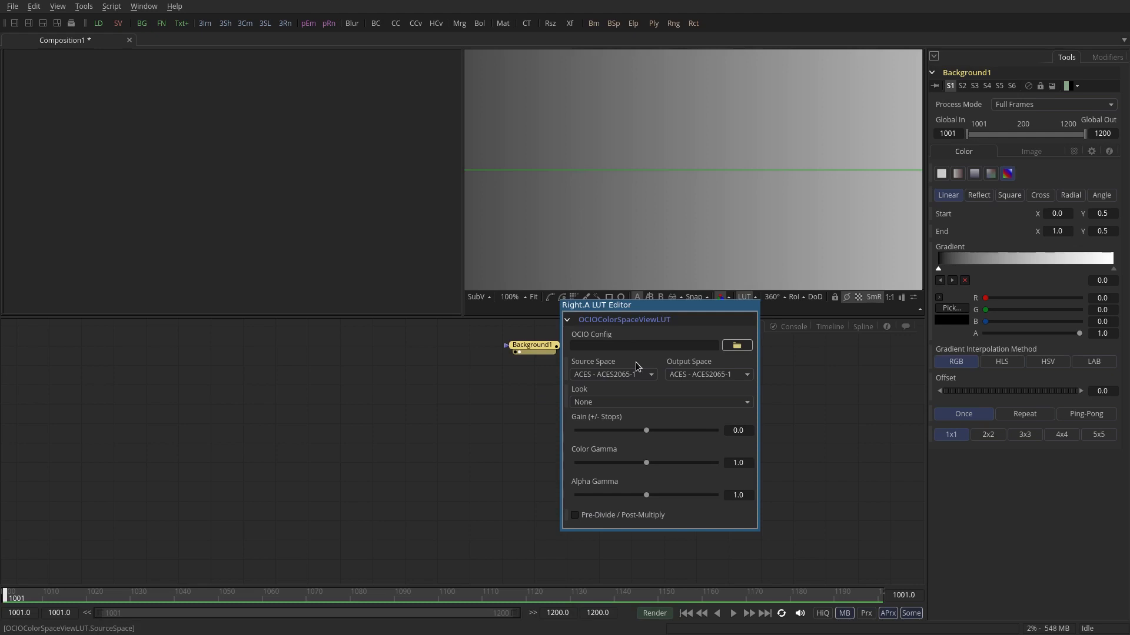
- Close the viewer LUT editor and quit Fusion without saving the composition
{"action": "middle_click", "coordinate": [703, 308]}
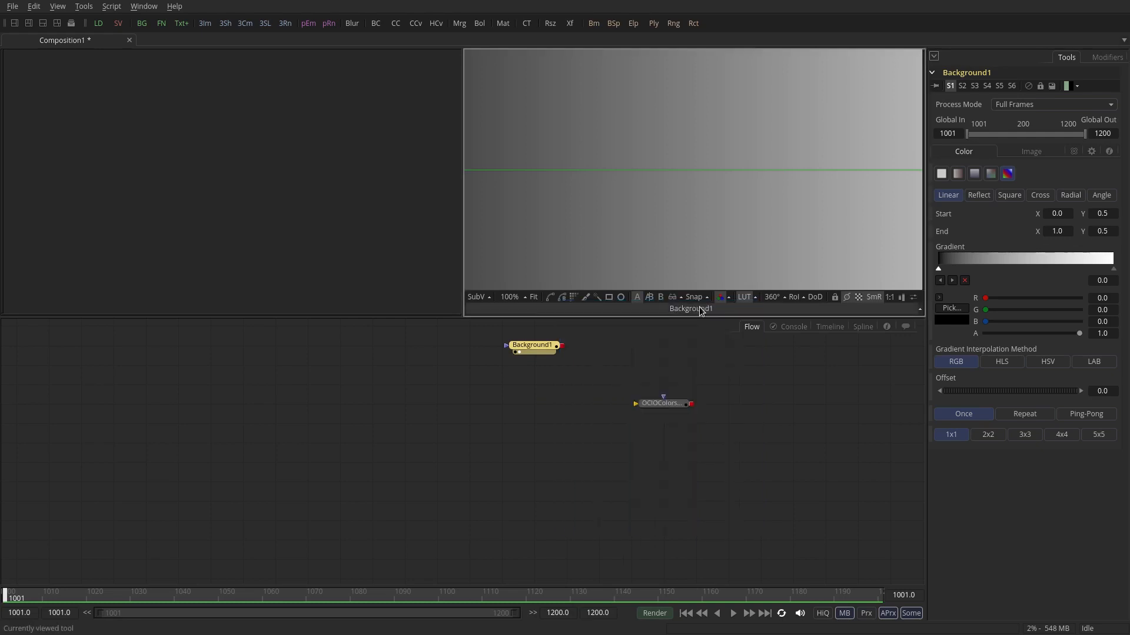
{"action": "key", "text": "ctrl+q"}
{"action": "left_click", "coordinate": [647, 346]}
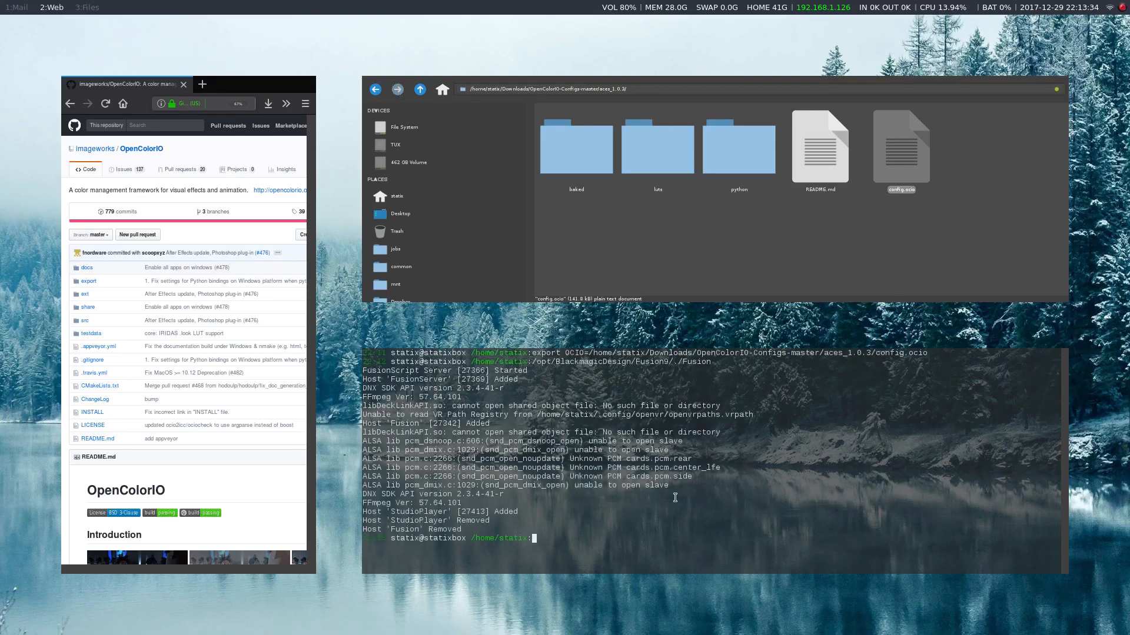
- Launch Blender from the same terminal session and dismiss its splash screen
{"action": "type", "text": "blender"}
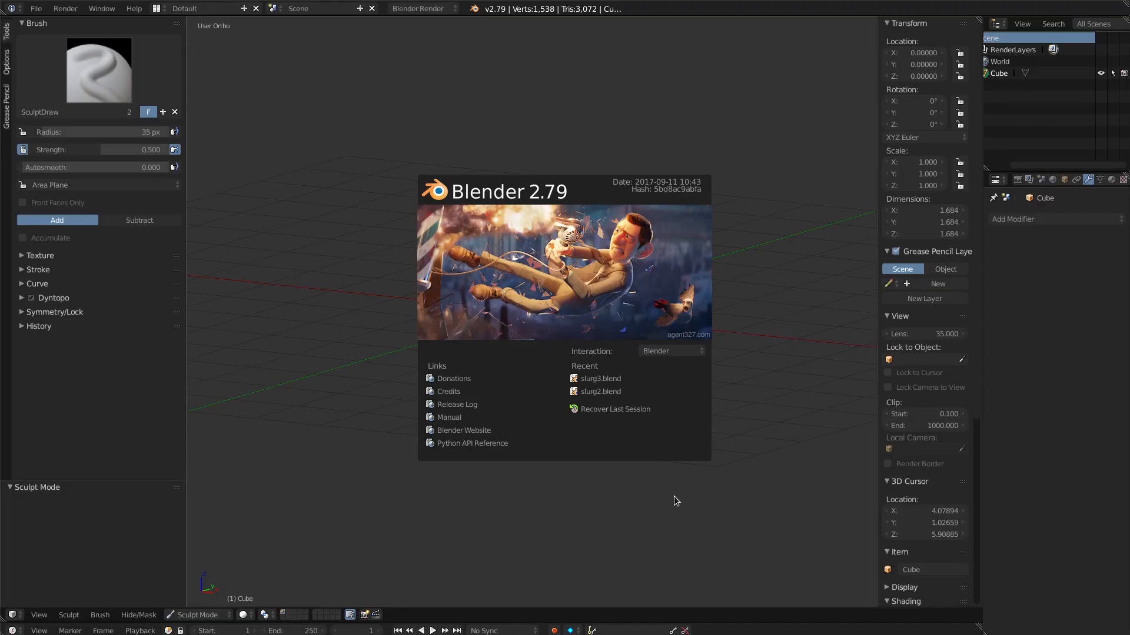
{"action": "left_click", "coordinate": [982, 294]}
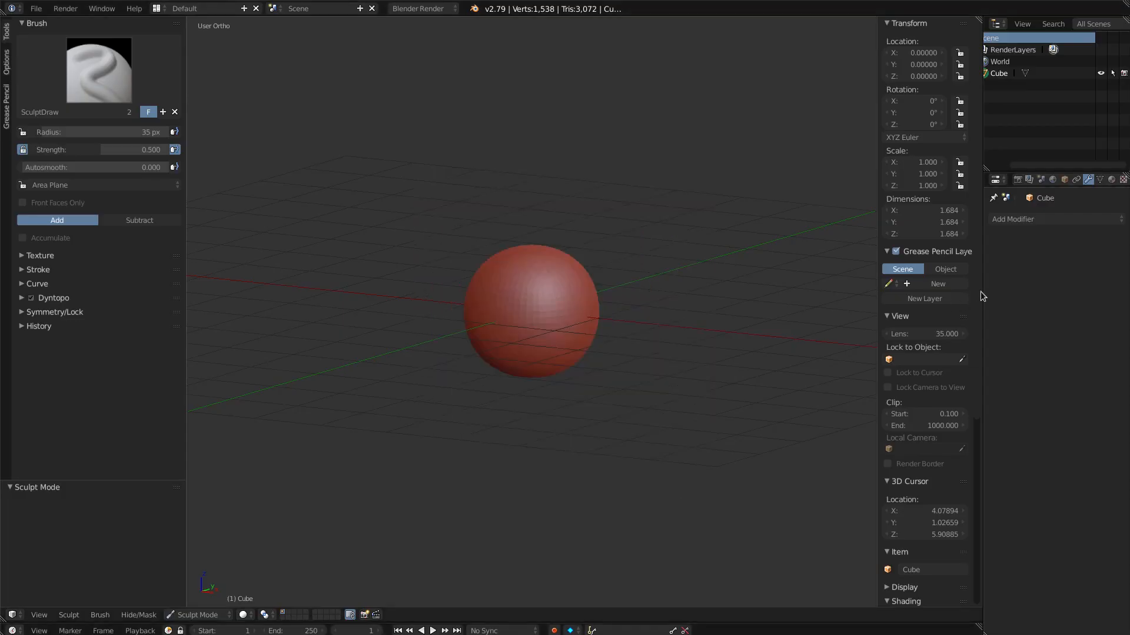
- Widen the properties editor and expand the Color Management settings of the scene
{"action": "left_click_drag", "start_coordinate": [983, 284], "coordinate": [859, 284]}
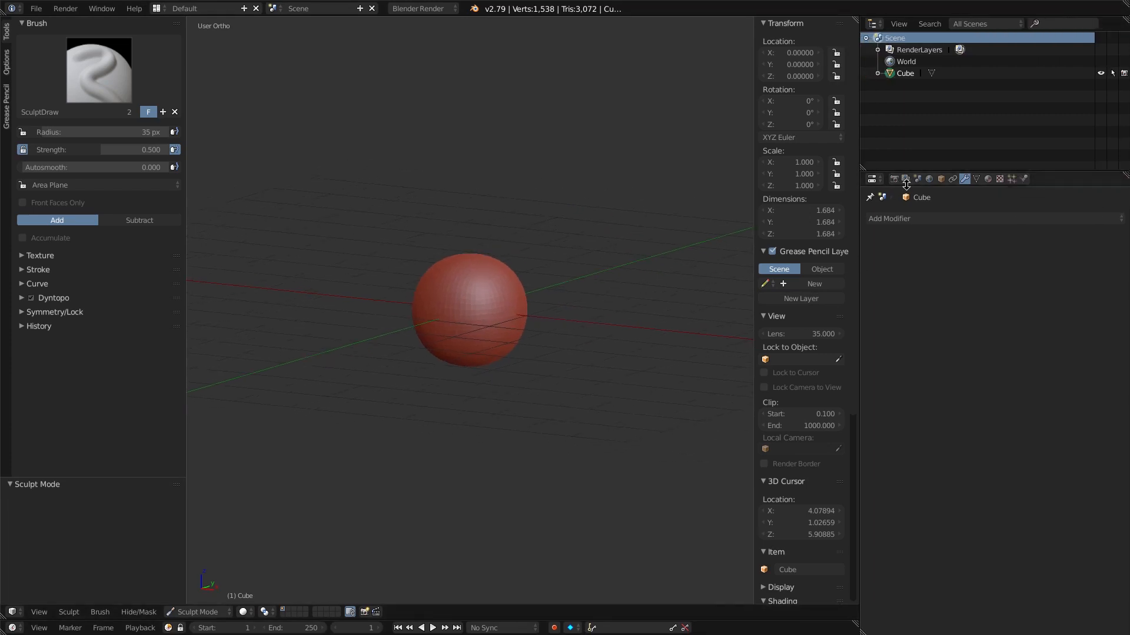
{"action": "left_click", "coordinate": [904, 178]}
{"action": "left_click", "coordinate": [917, 179]}
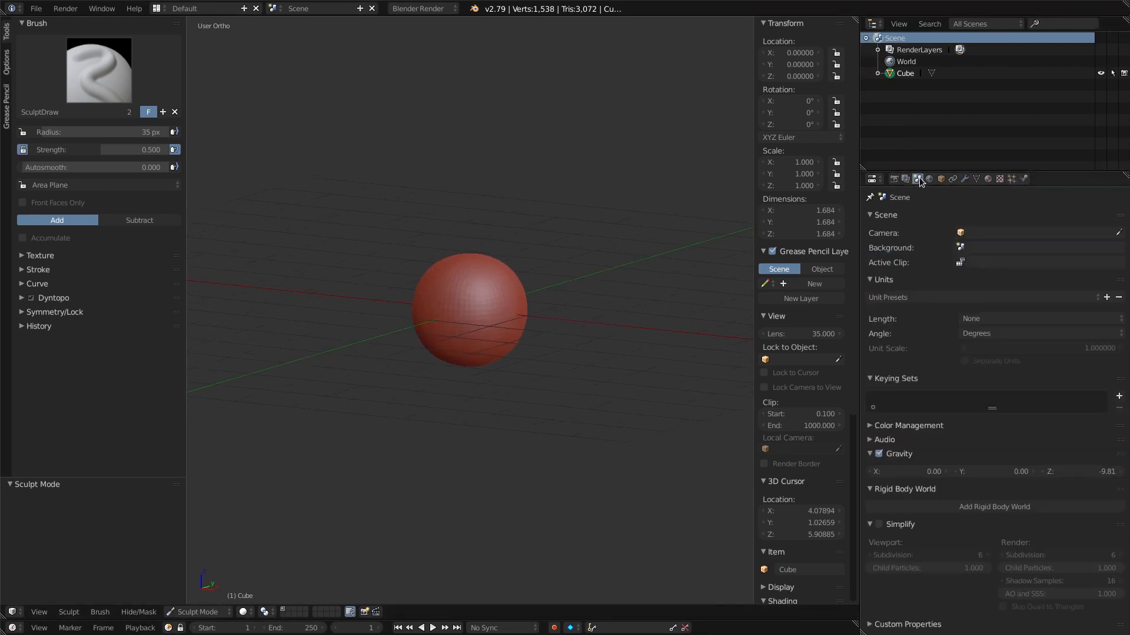
{"action": "left_click", "coordinate": [870, 426]}
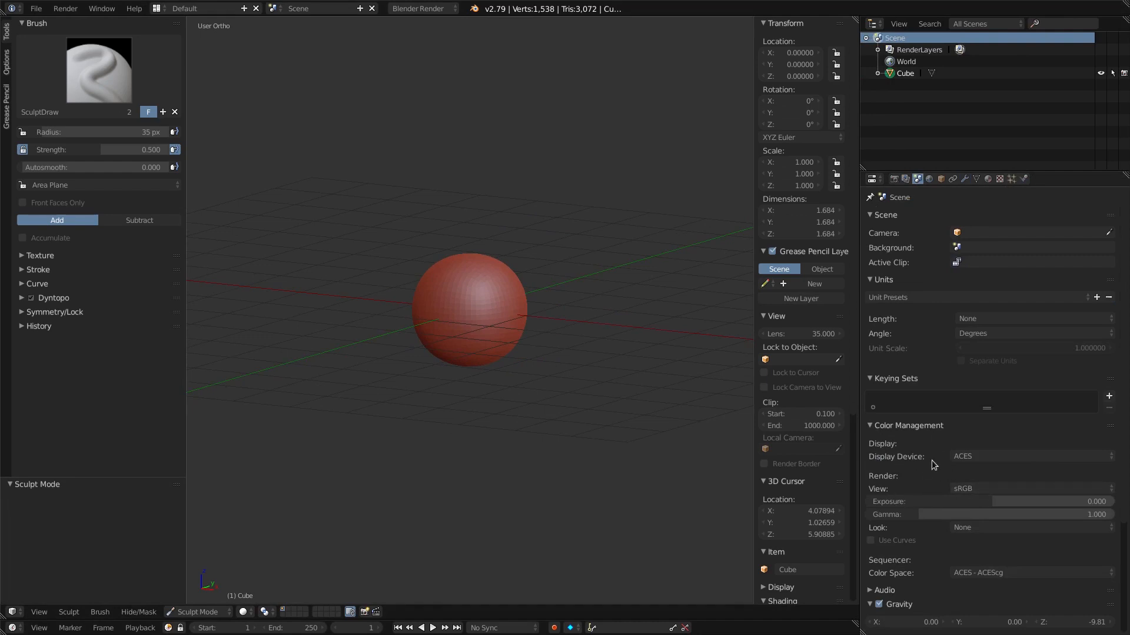
- Examine the color spaces offered for the sequencer without choosing another one, and quit Blender
{"action": "left_click", "coordinate": [981, 574]}
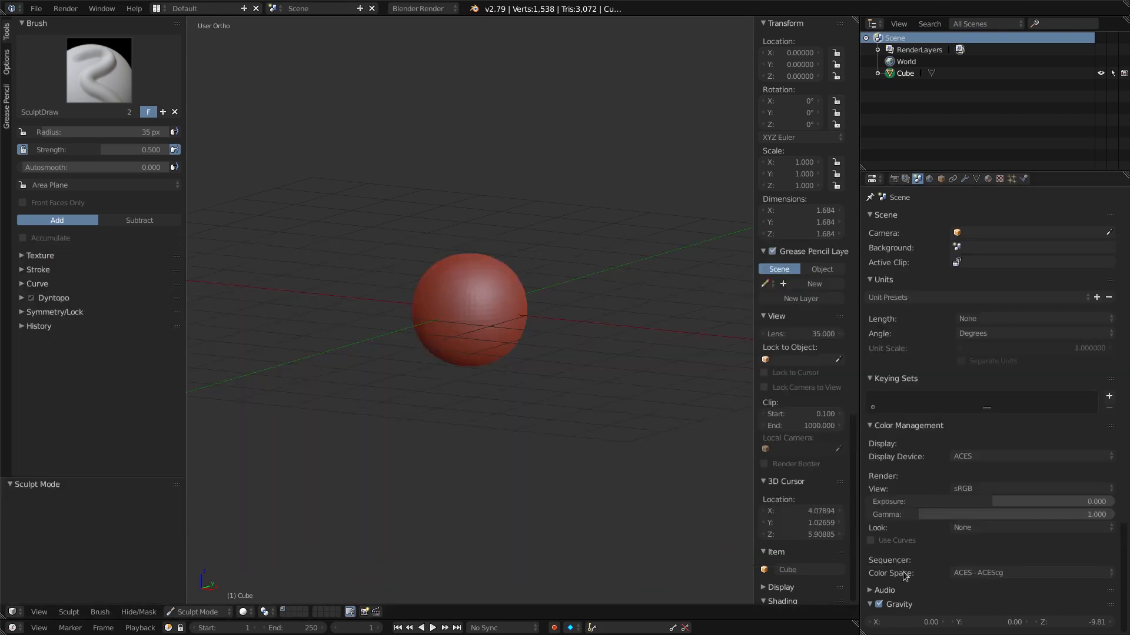
{"action": "left_click", "coordinate": [994, 572]}
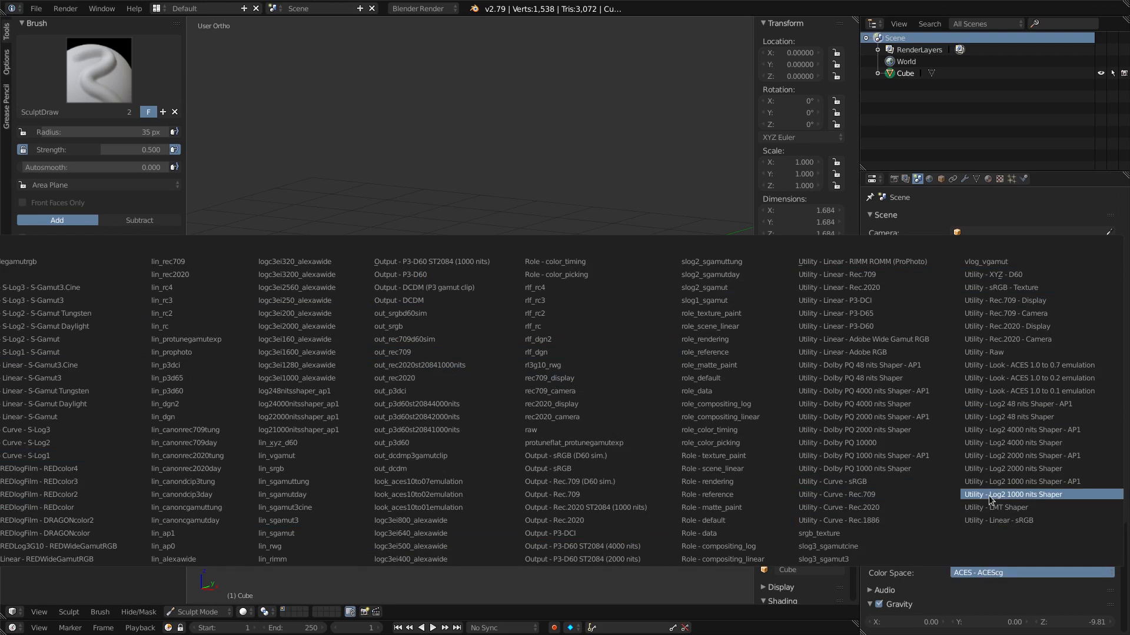
{"action": "key", "text": "super+f"}
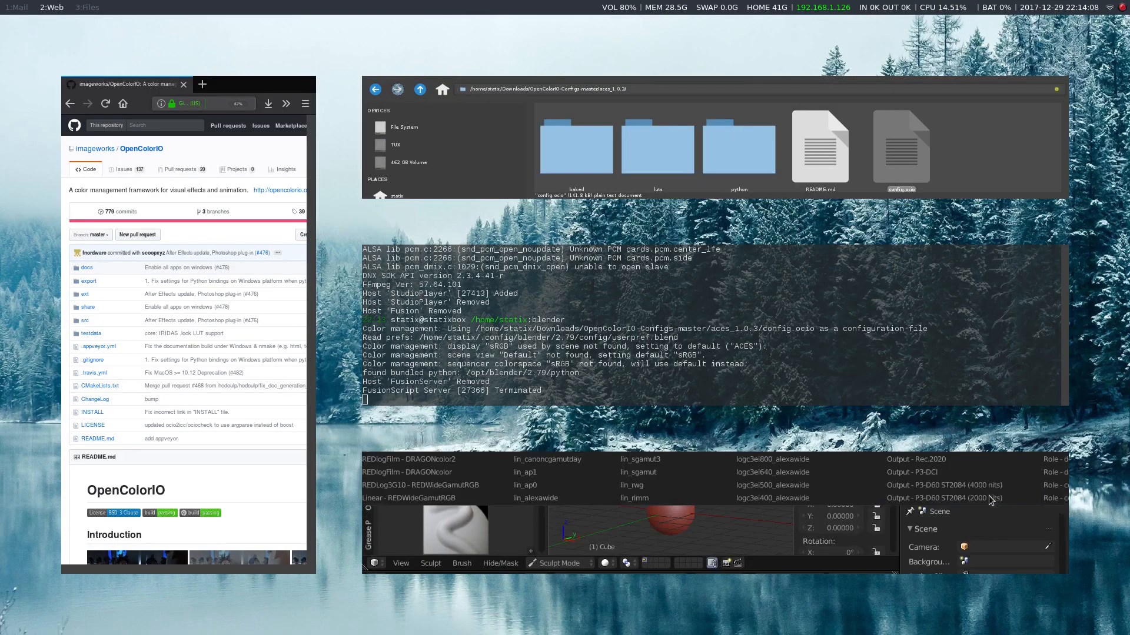
{"action": "key", "text": "ctrl+q"}
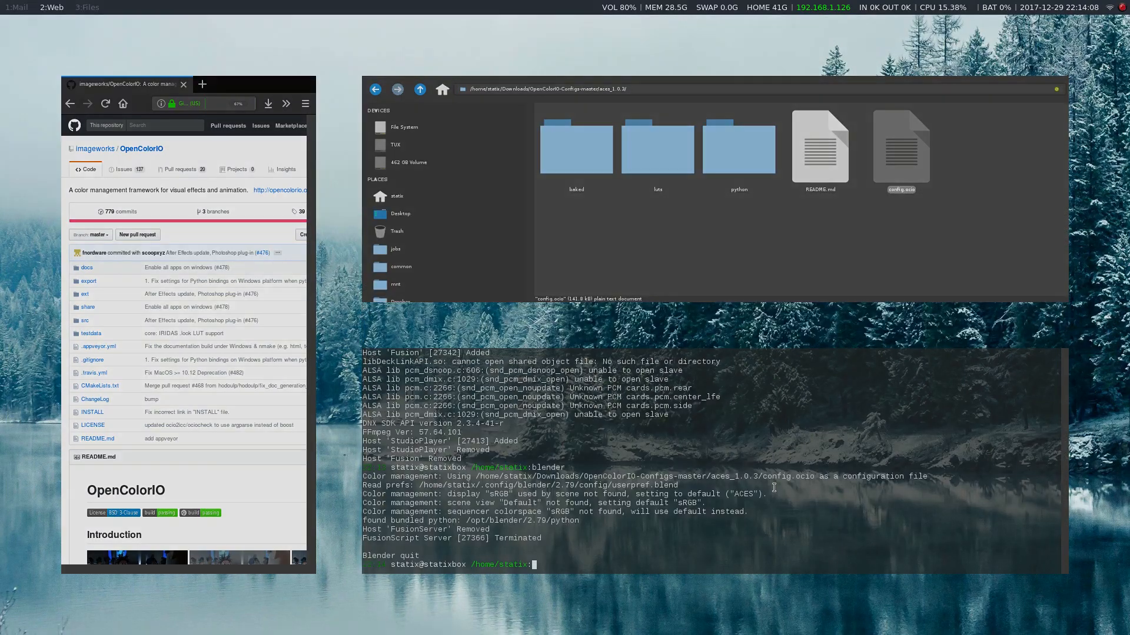